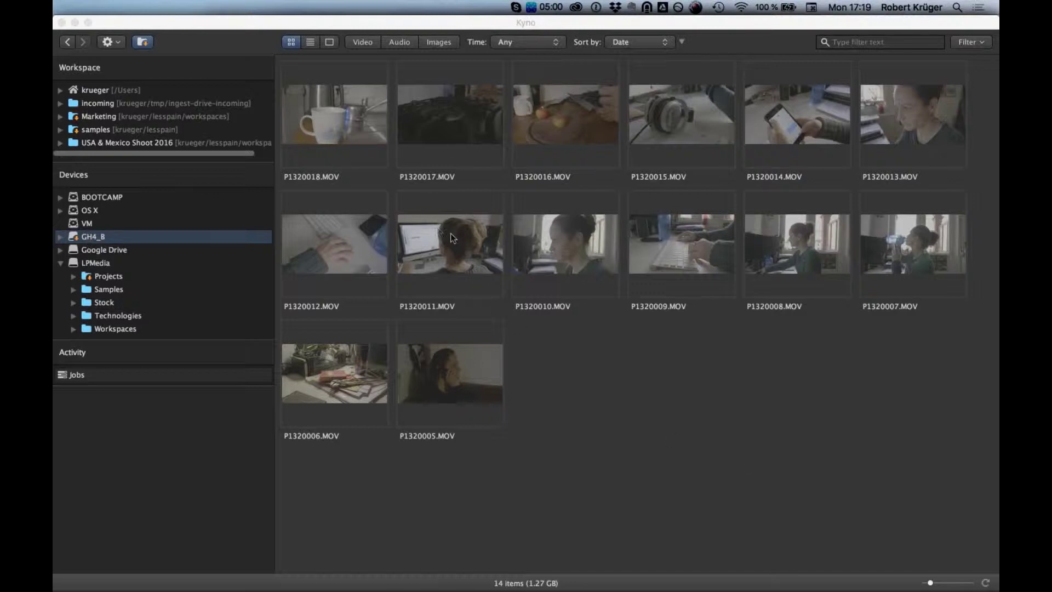
Play clip P1320013 through the Panasonic V-Log to Rec. 709 LUT, then return to the clip grid.
double_click(895, 127)
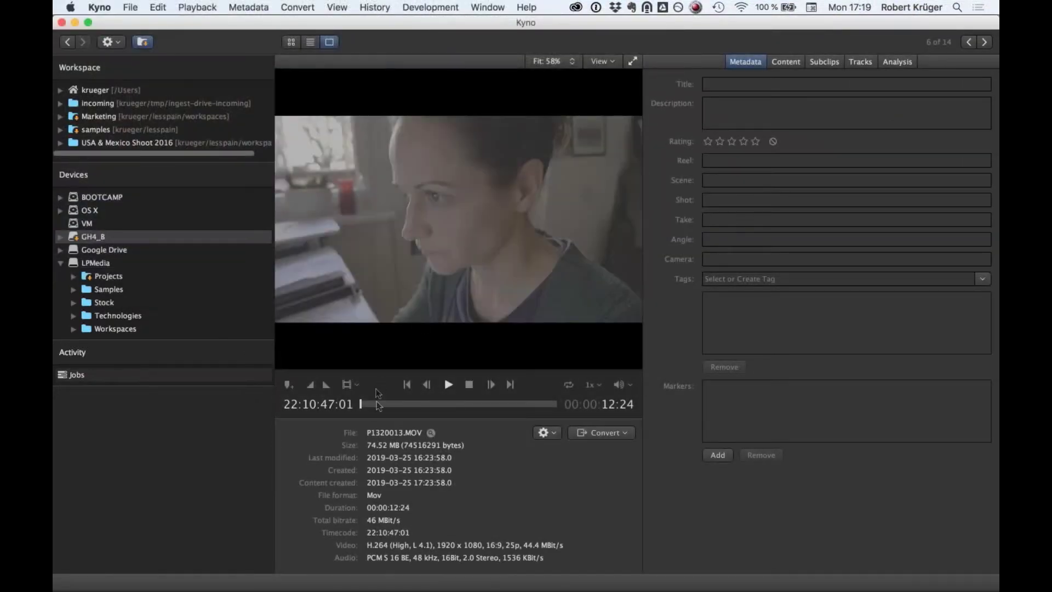
left_click_drag(420, 404, 447, 405)
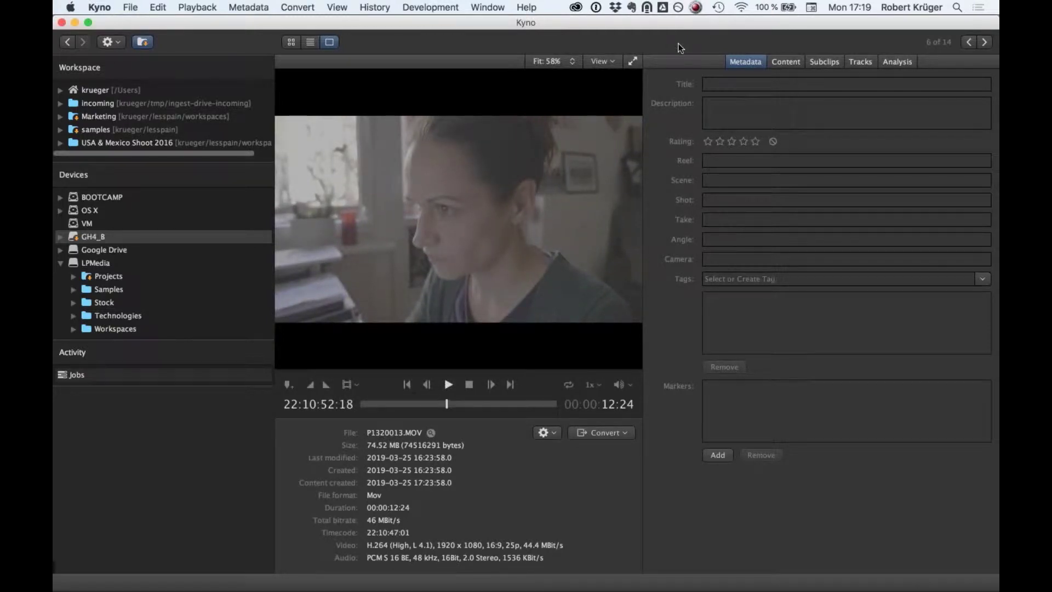
left_click(614, 62)
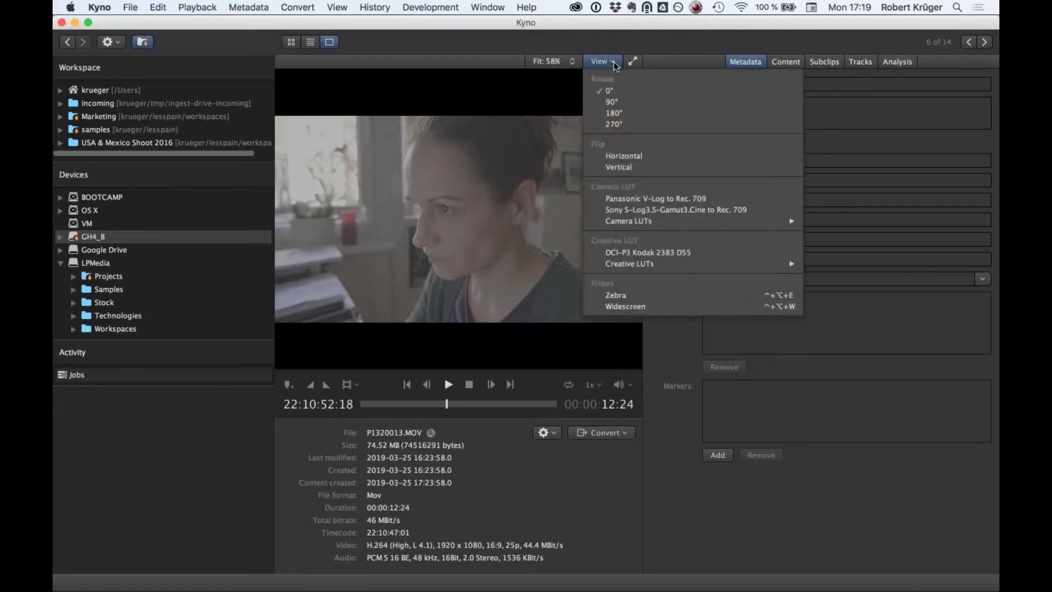
left_click(716, 201)
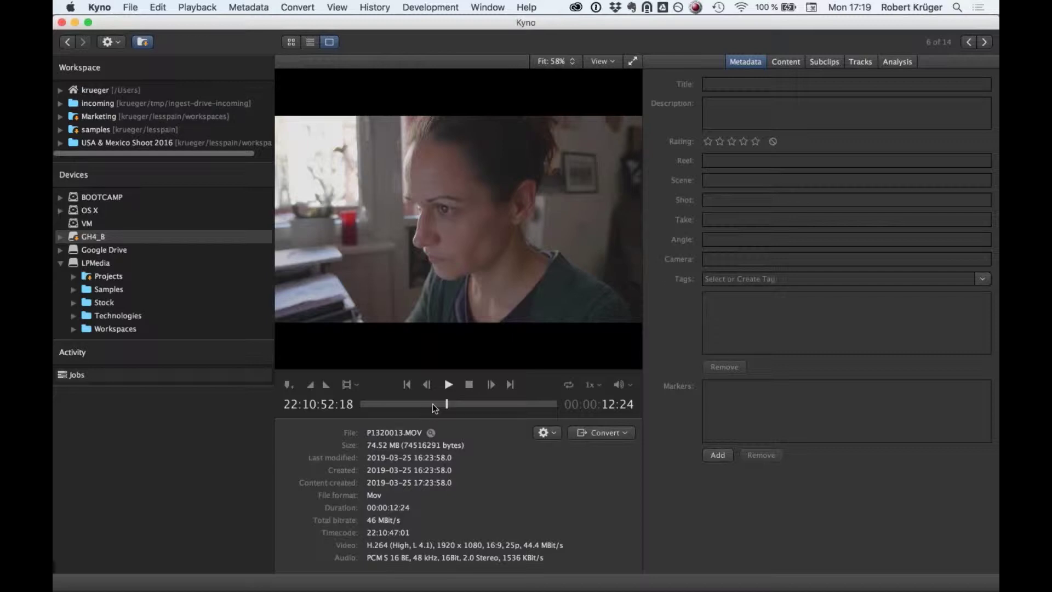
left_click_drag(433, 404, 462, 402)
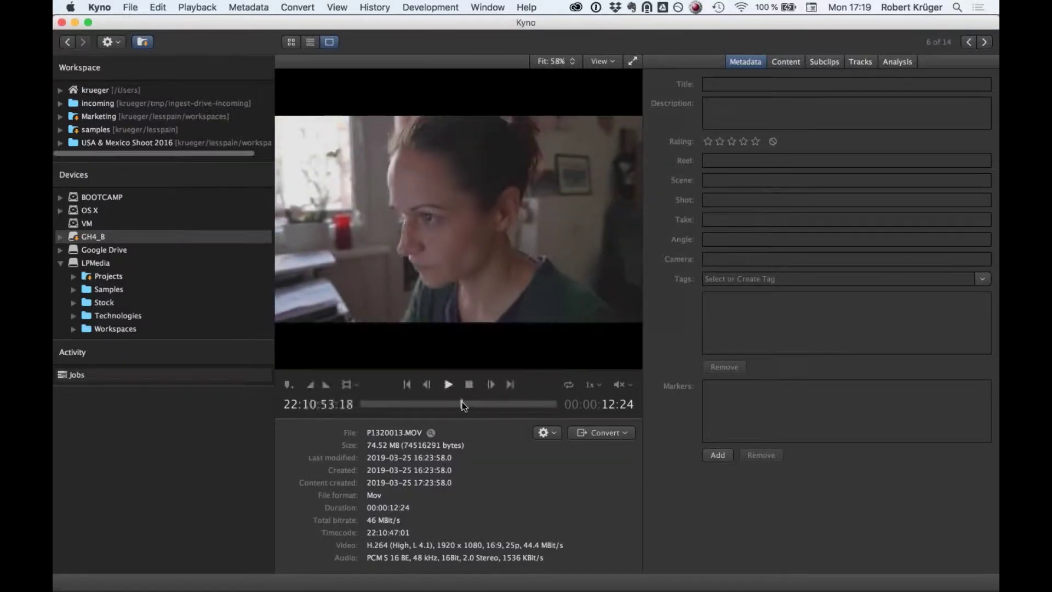
key("space")
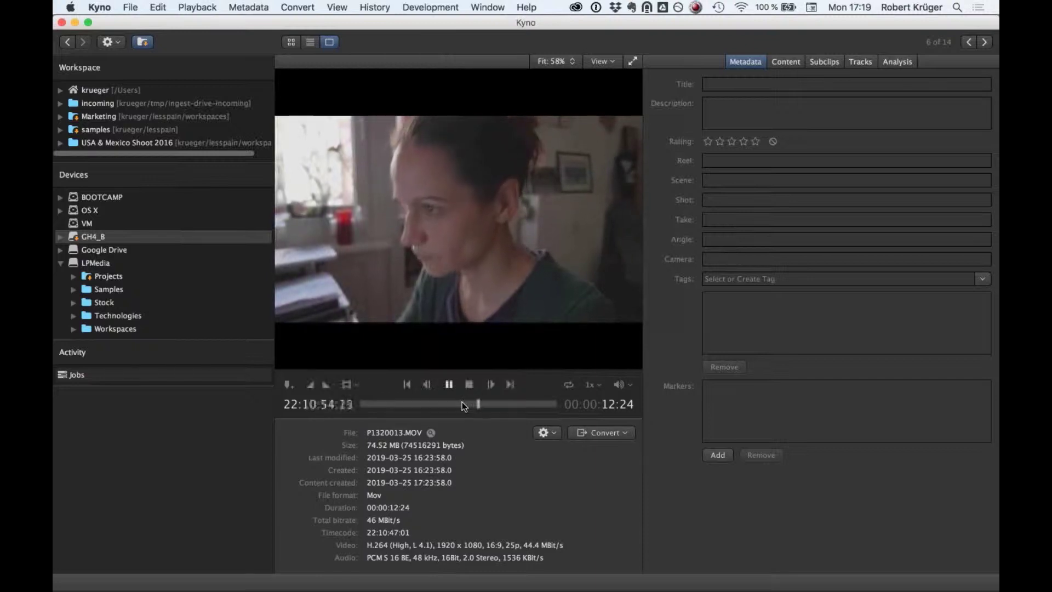
key("space")
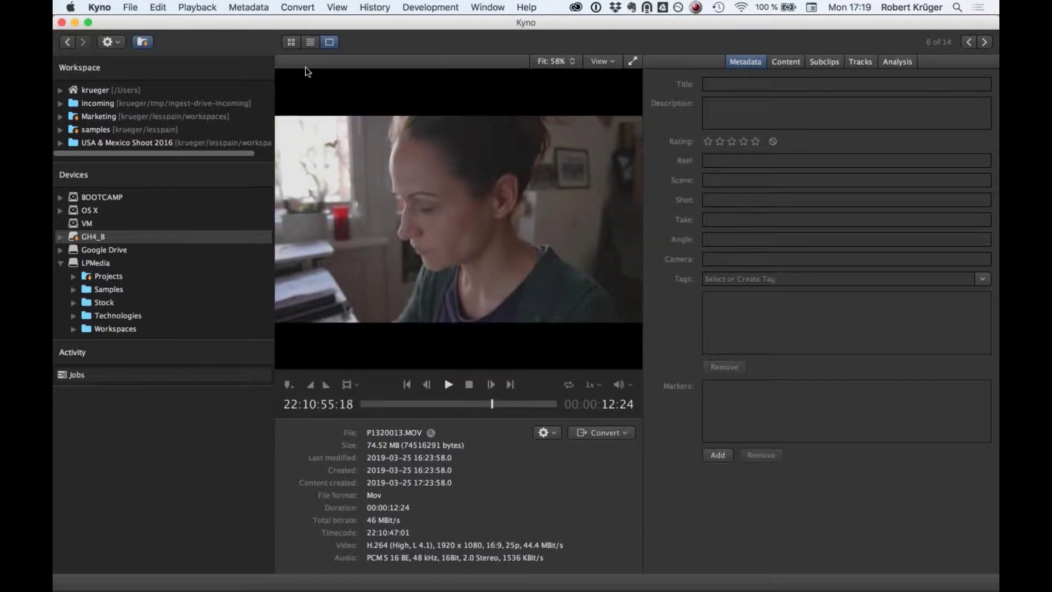
left_click(293, 43)
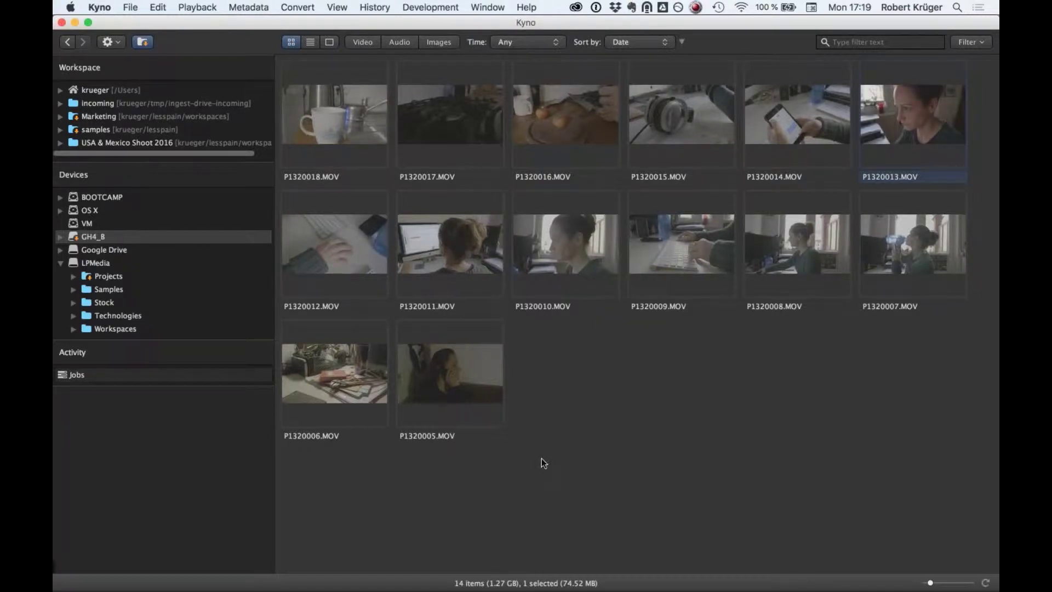
Select all 14 clips and enter GH4_B as the Camera value in Edit Multiple.
left_click(320, 122)
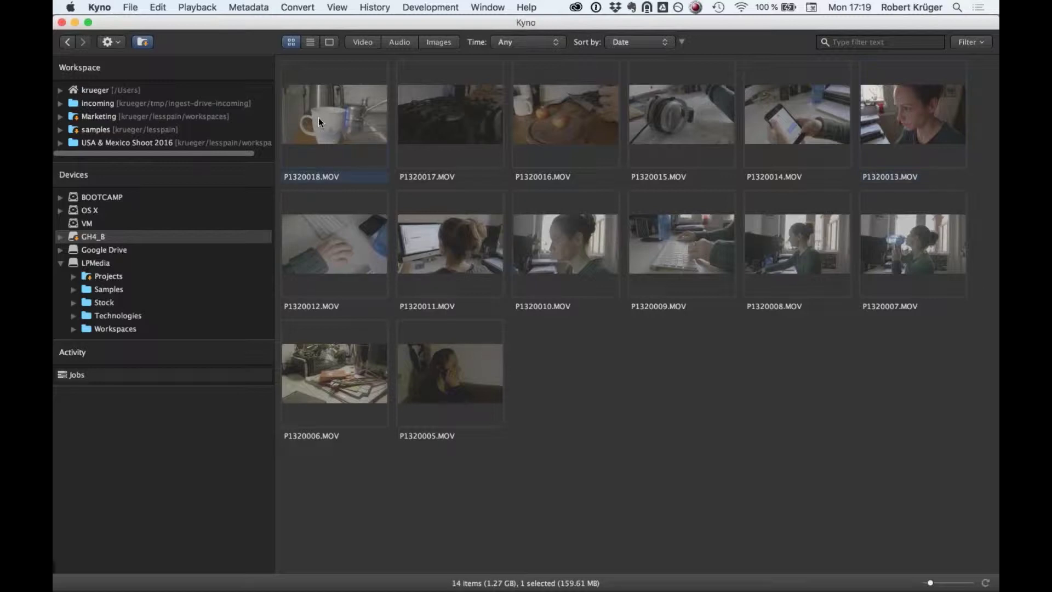
key("super+a")
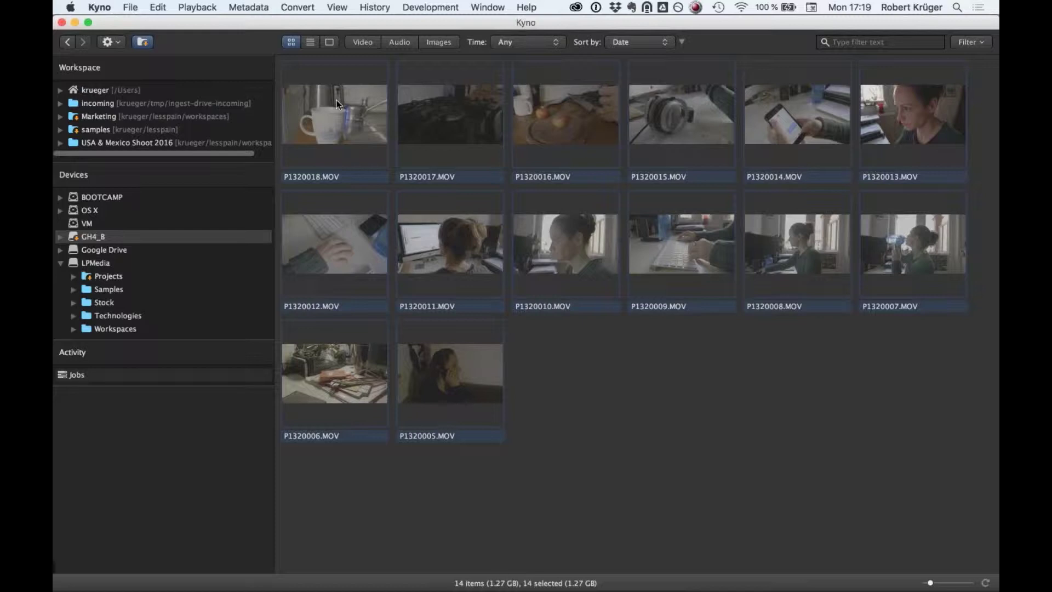
right_click(336, 103)
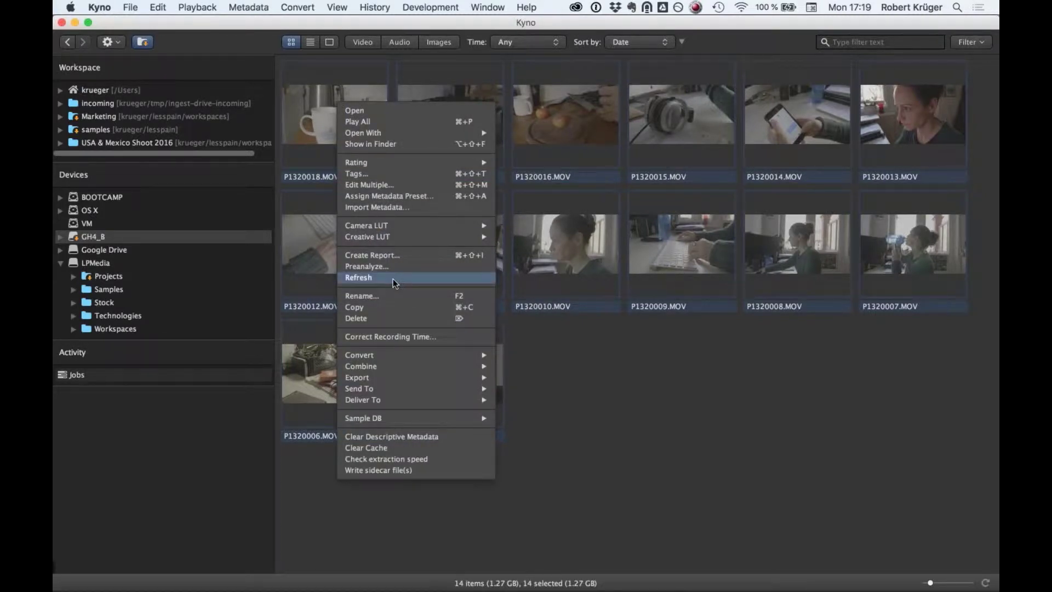
left_click(405, 186)
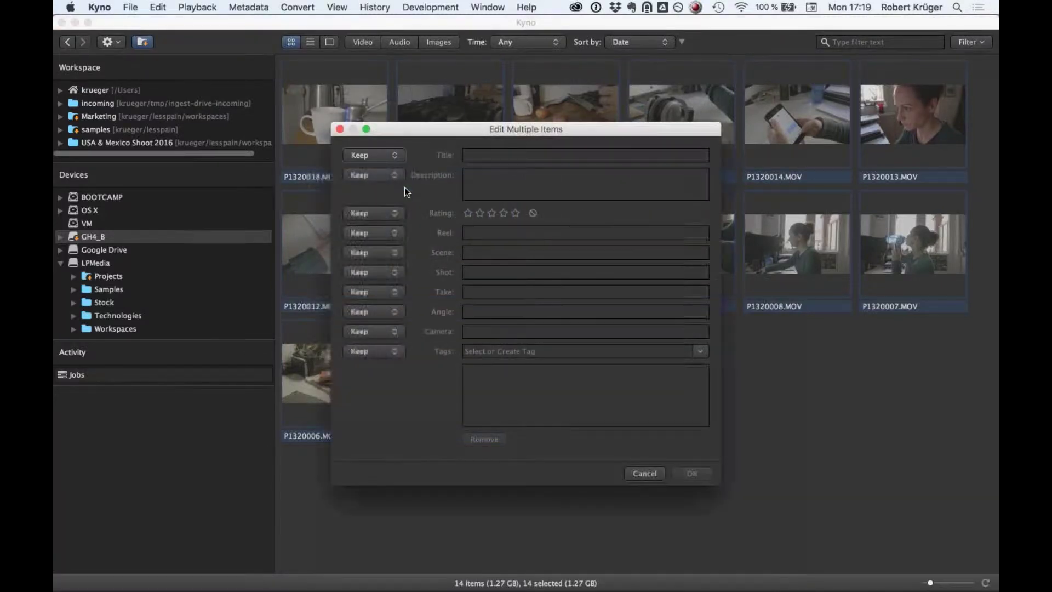
left_click(476, 336)
type("GH5")
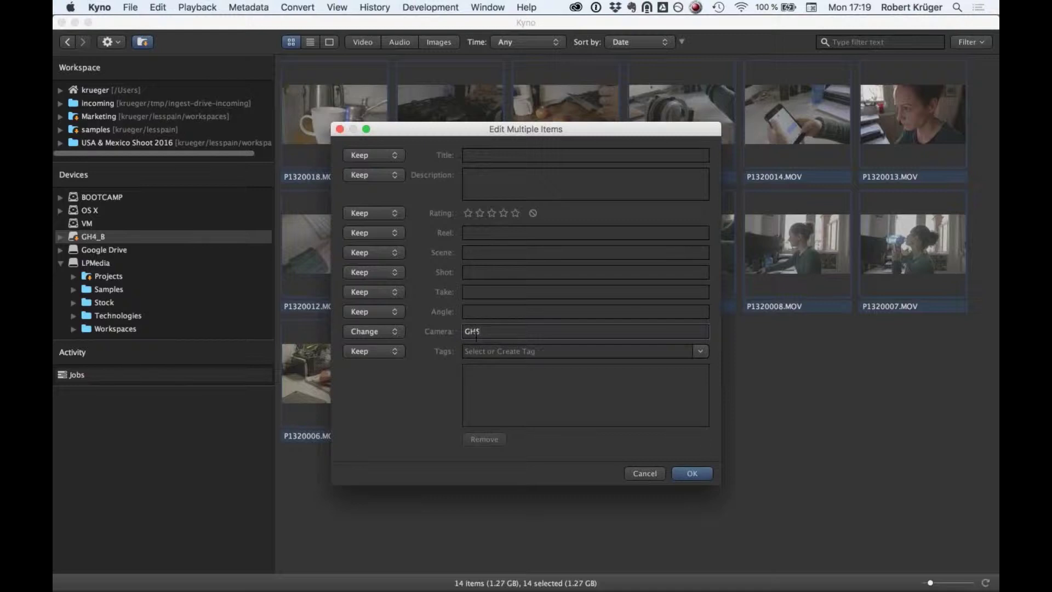
key("BackSpace")
type("4_B")
left_click(694, 473)
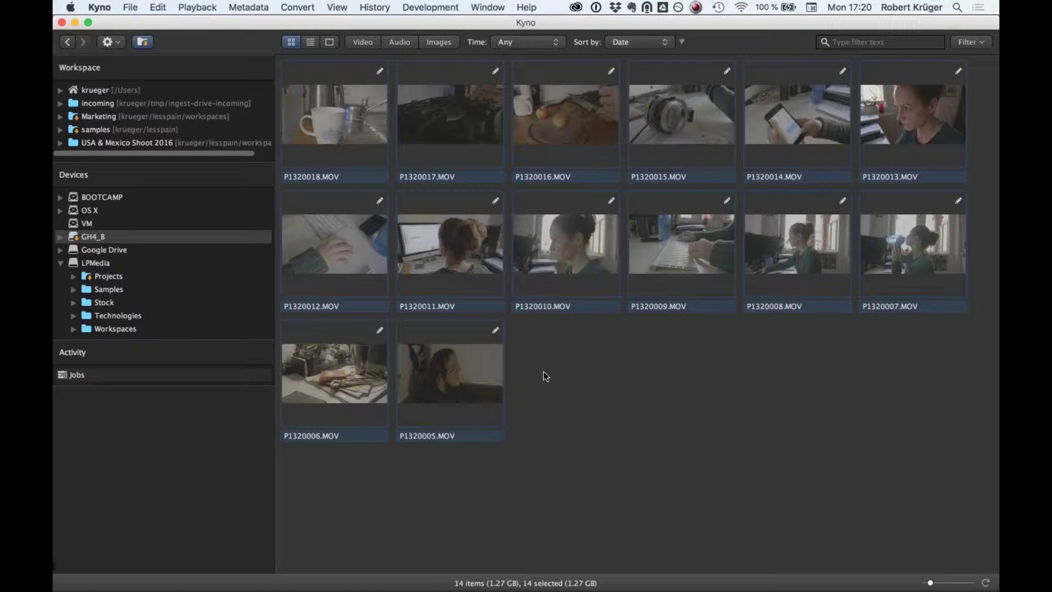
Copy and verify the GH4_B card to the LPMedia footage folder, then view the Jobs list.
right_click(123, 235)
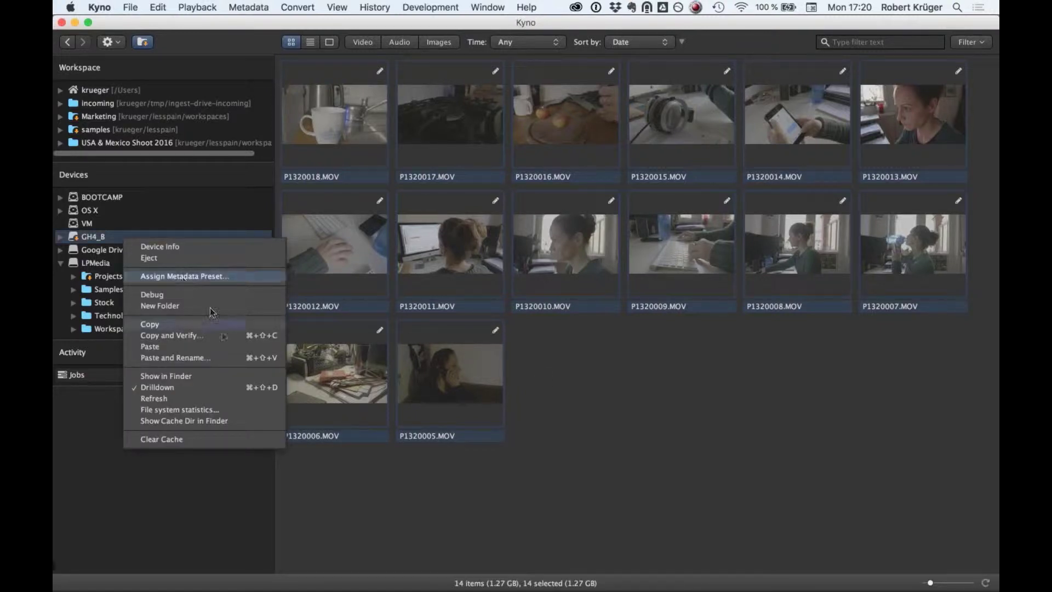
left_click(230, 336)
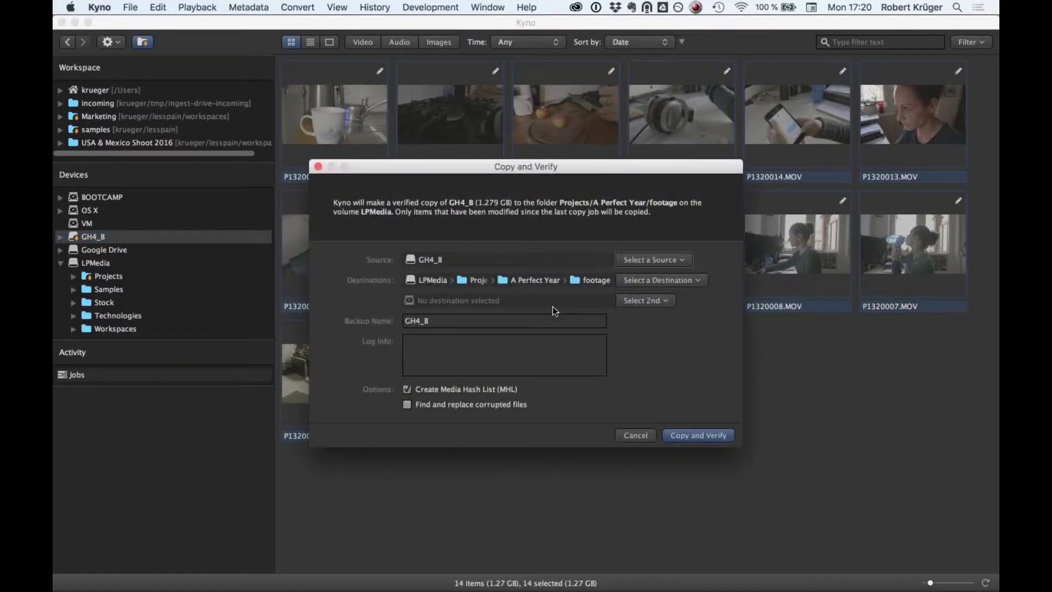
left_click(699, 436)
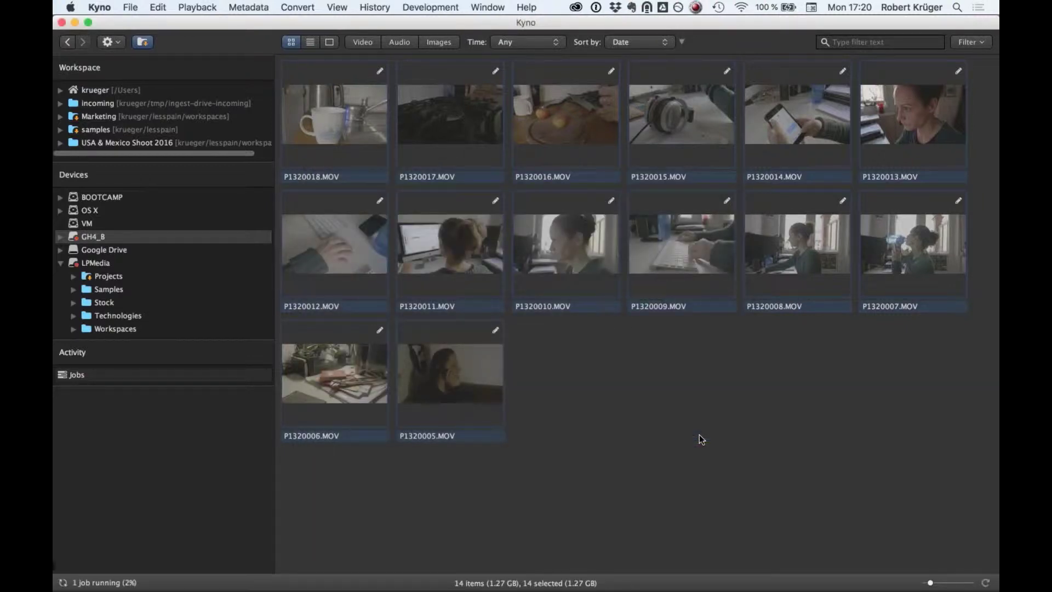
left_click(125, 584)
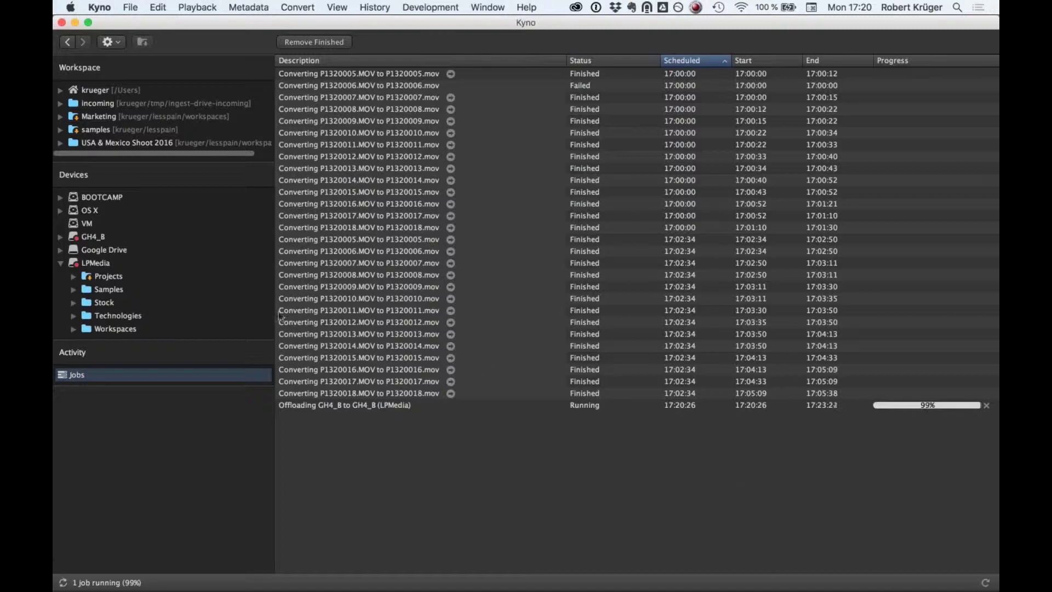
Browse the LPMedia Projects folder with recursive drill-down turned off.
left_click(74, 277)
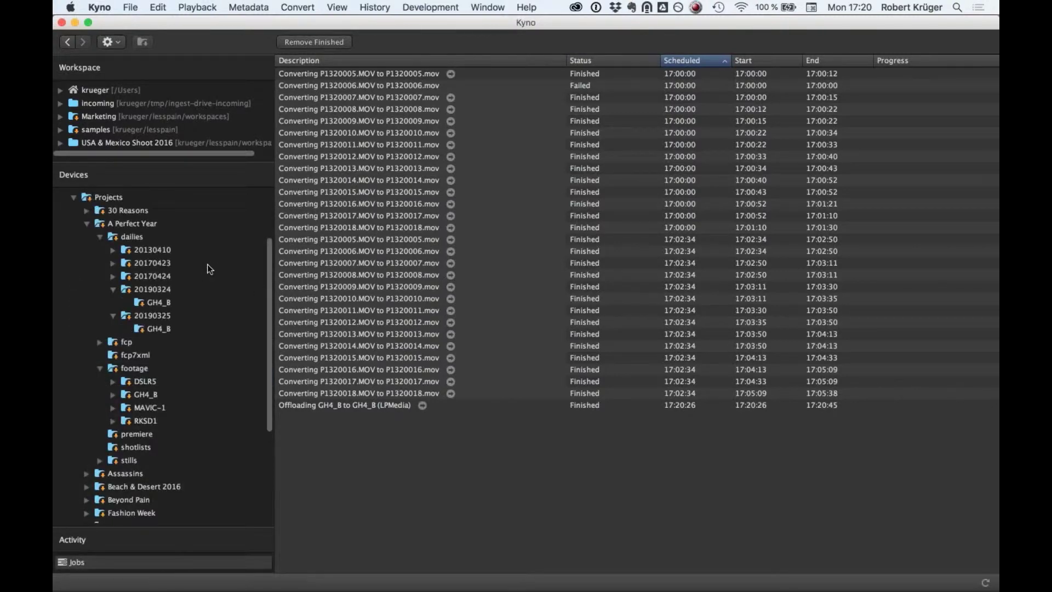
scroll(207, 264, "up", 5)
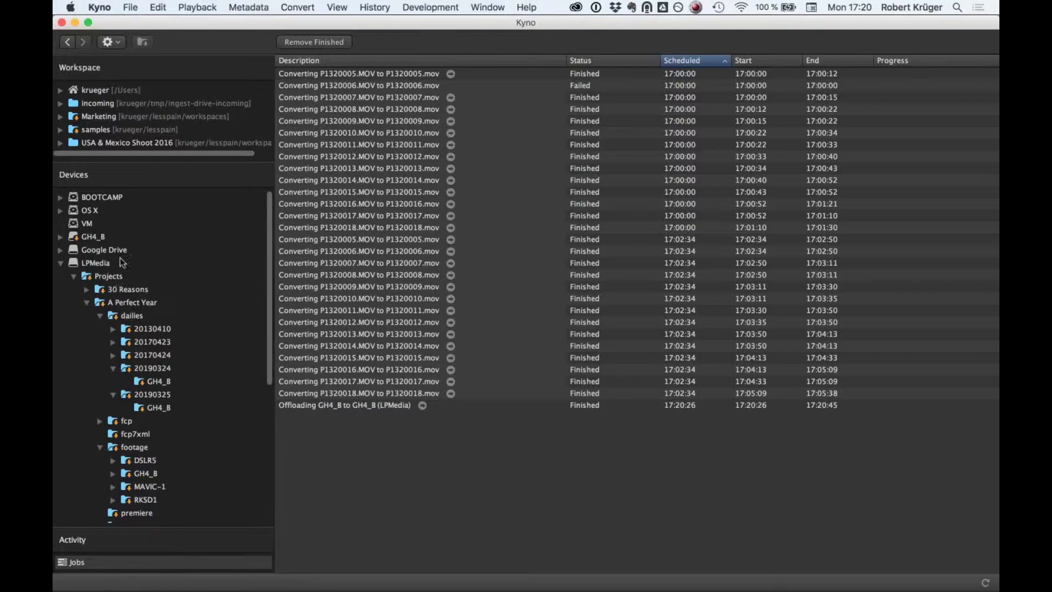
left_click(109, 275)
left_click(144, 44)
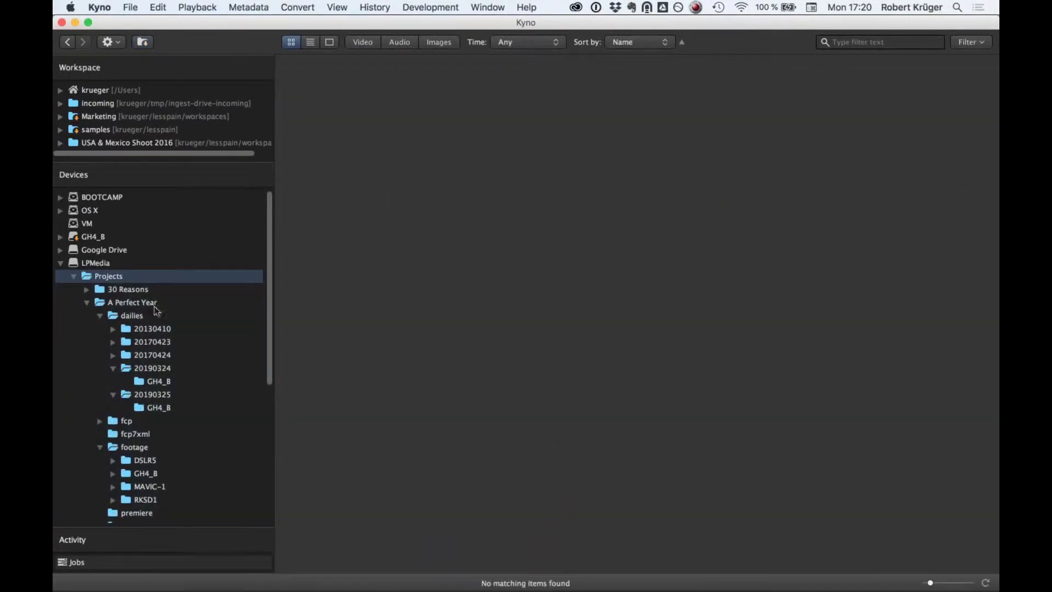
Collapse dailies and select footage > GH4_B, showing its clips recursively.
scroll(155, 351, "down", 5)
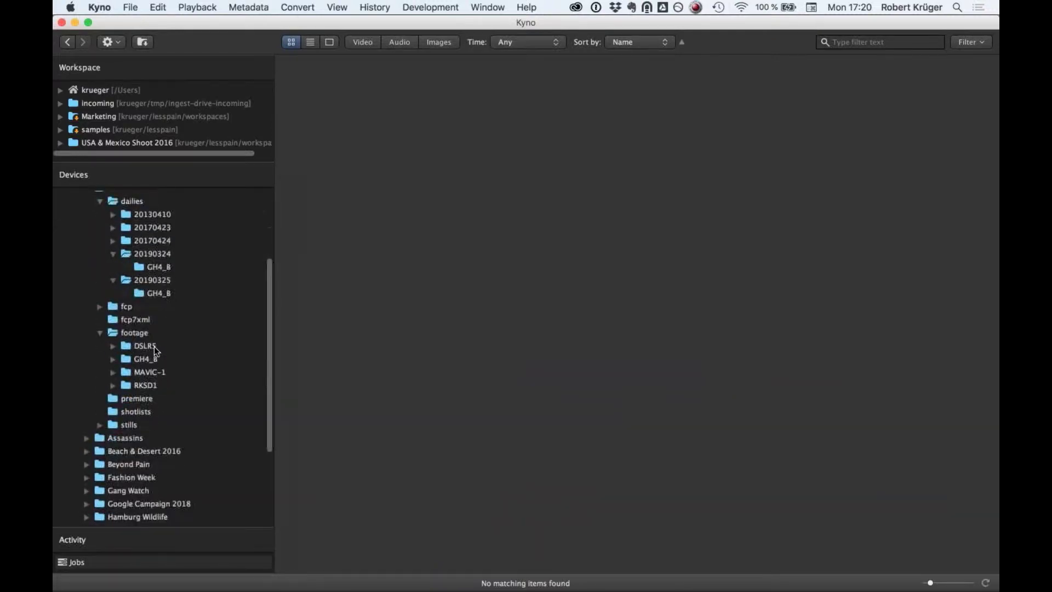
left_click(99, 199)
scroll(178, 260, "up", 3)
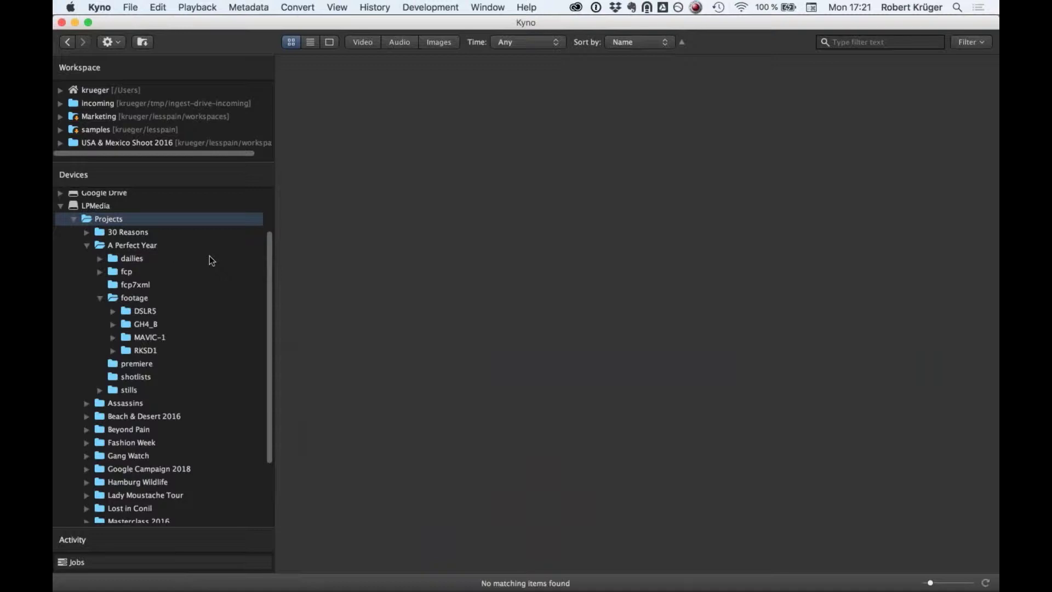
scroll(210, 256, "down", 1)
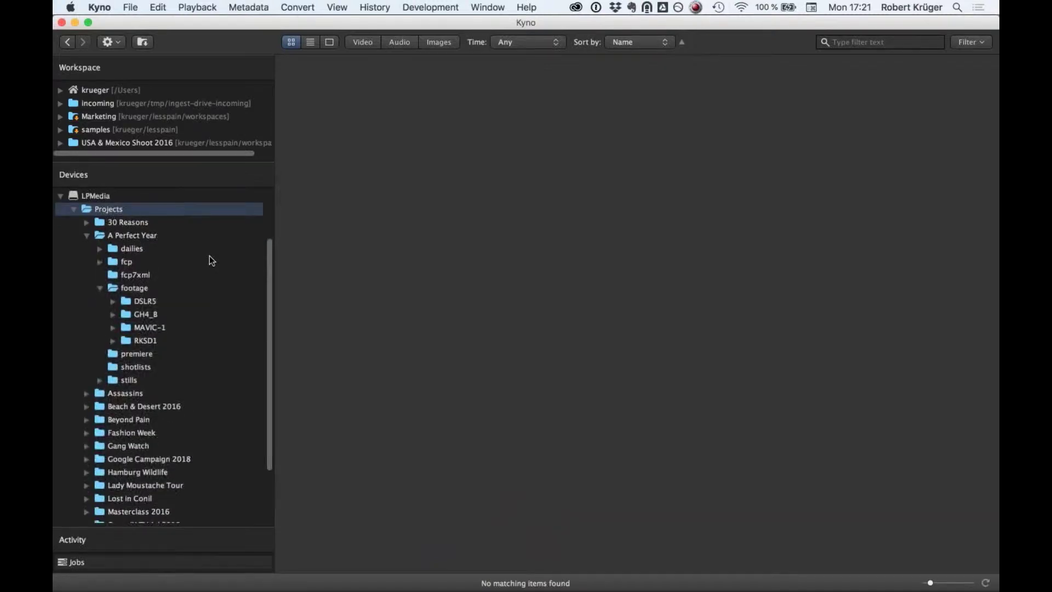
left_click(140, 314)
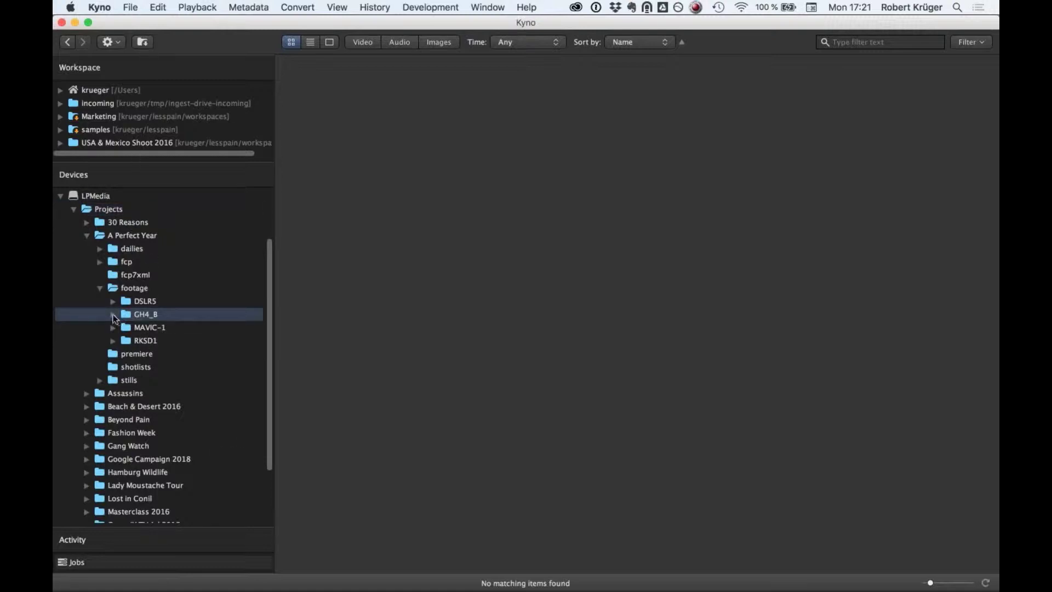
left_click(143, 44)
Apply the Panasonic V-Log to Rec. 709 LUT to all 14 GH4_B clips and inspect P1320016.MOV.
left_click(114, 314)
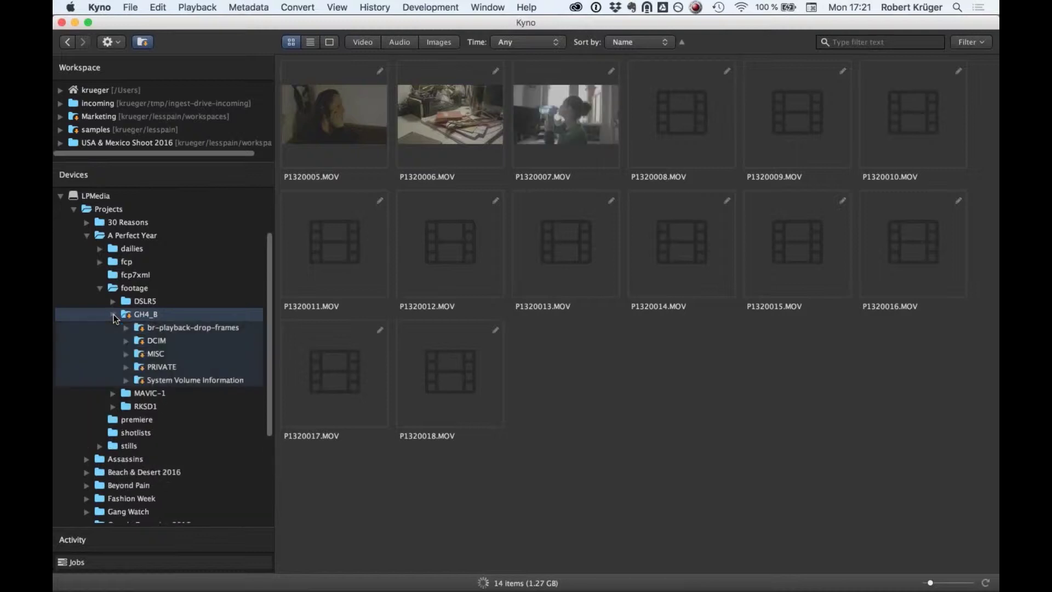
left_click(112, 315)
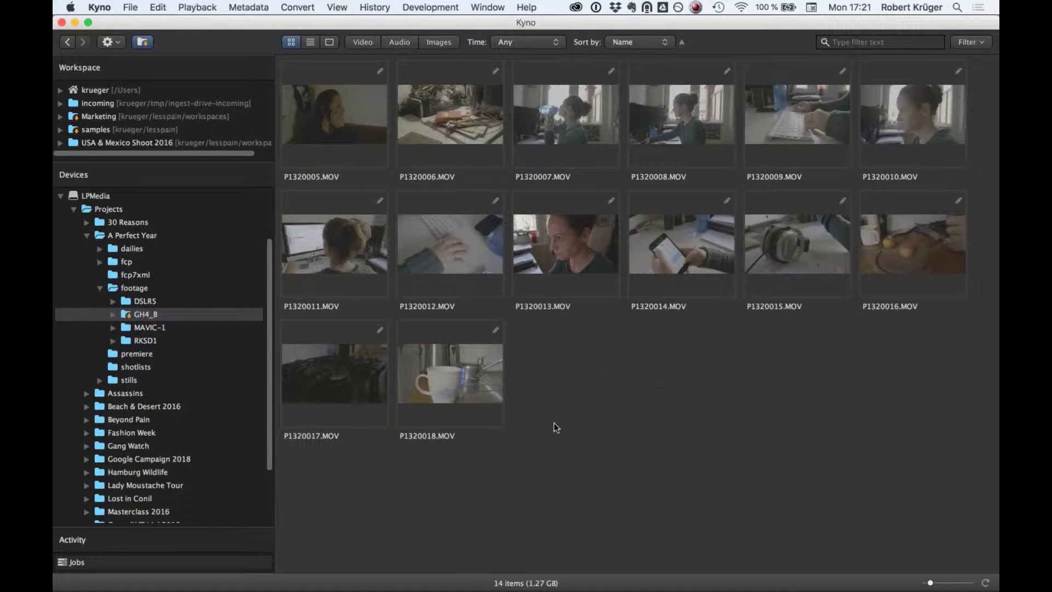
left_click(326, 128)
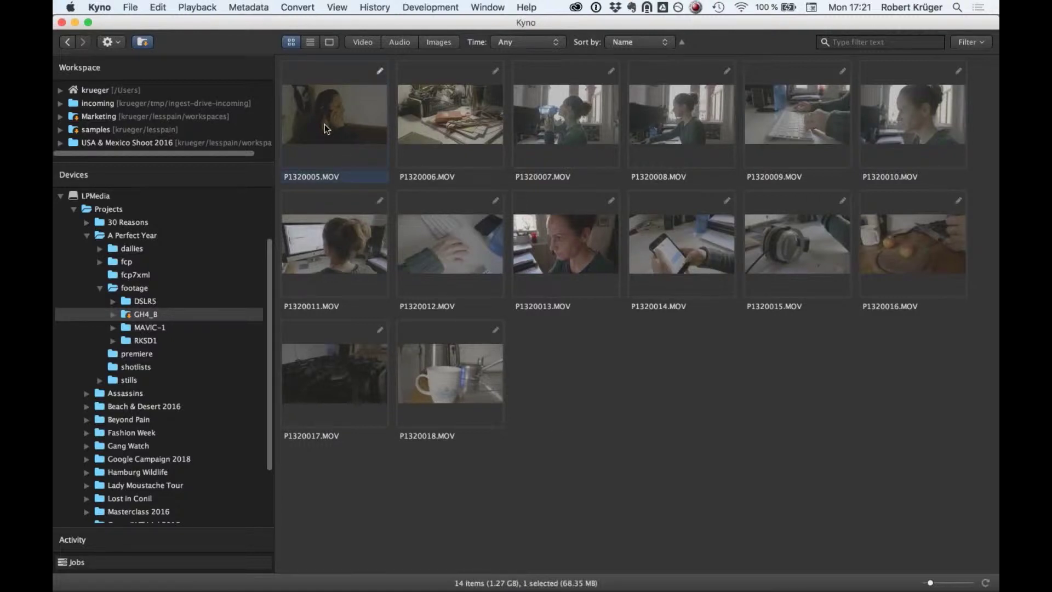
key("super+a")
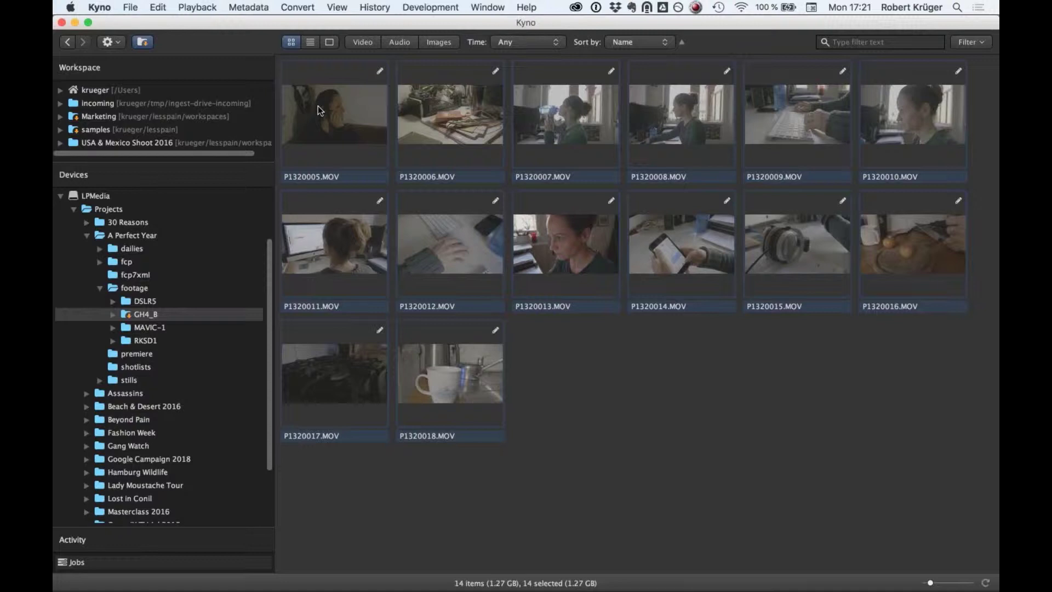
right_click(317, 108)
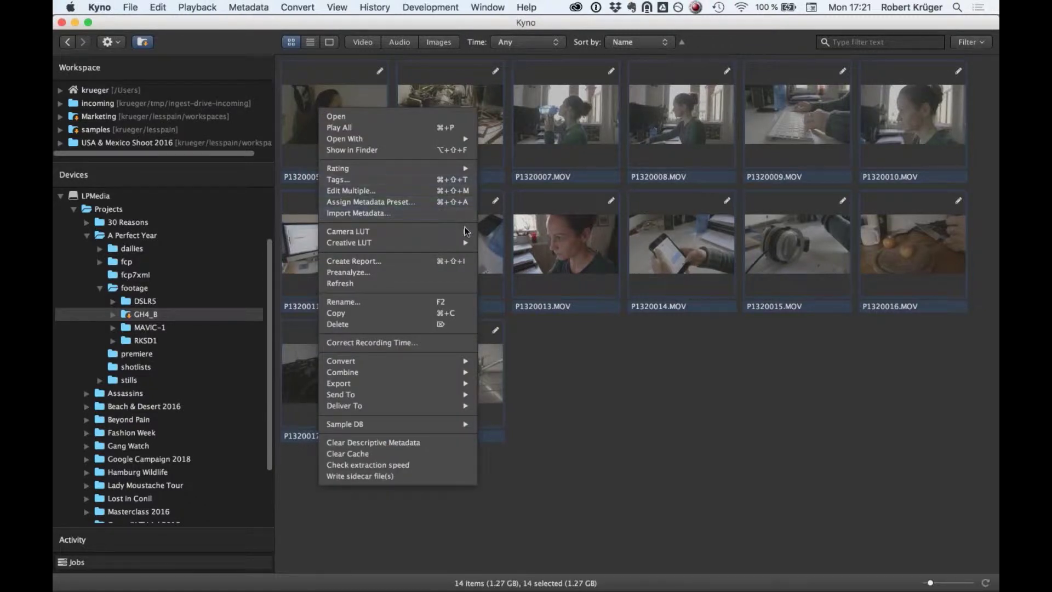
mouse_move(466, 231)
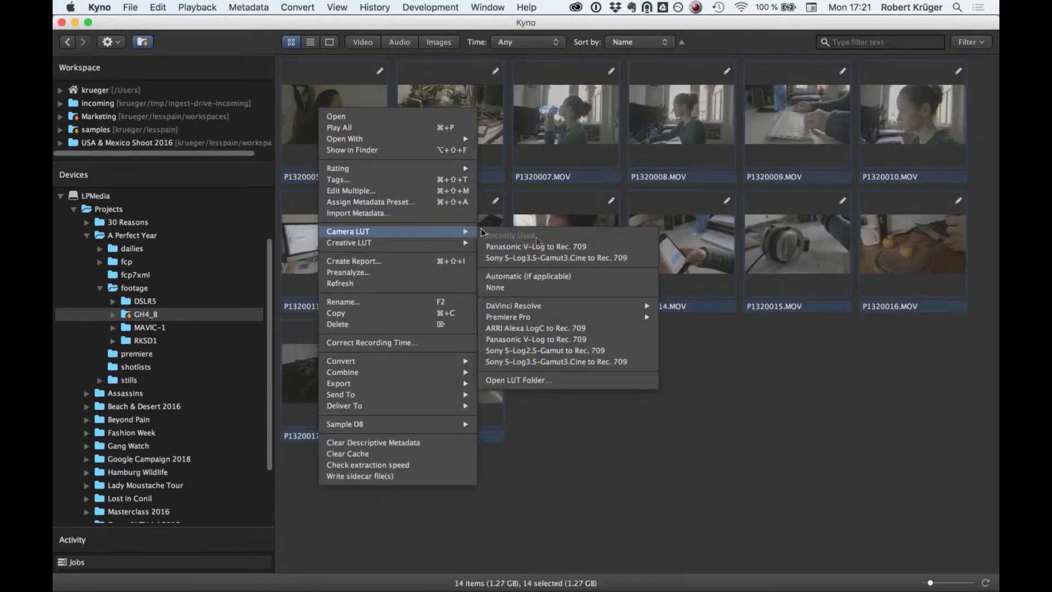
left_click(594, 250)
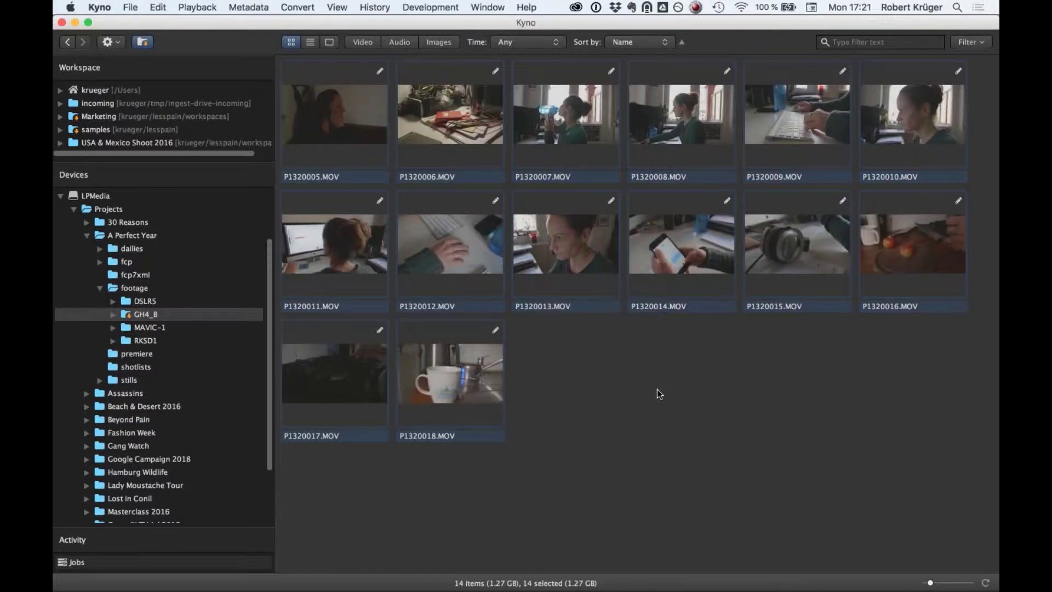
double_click(889, 253)
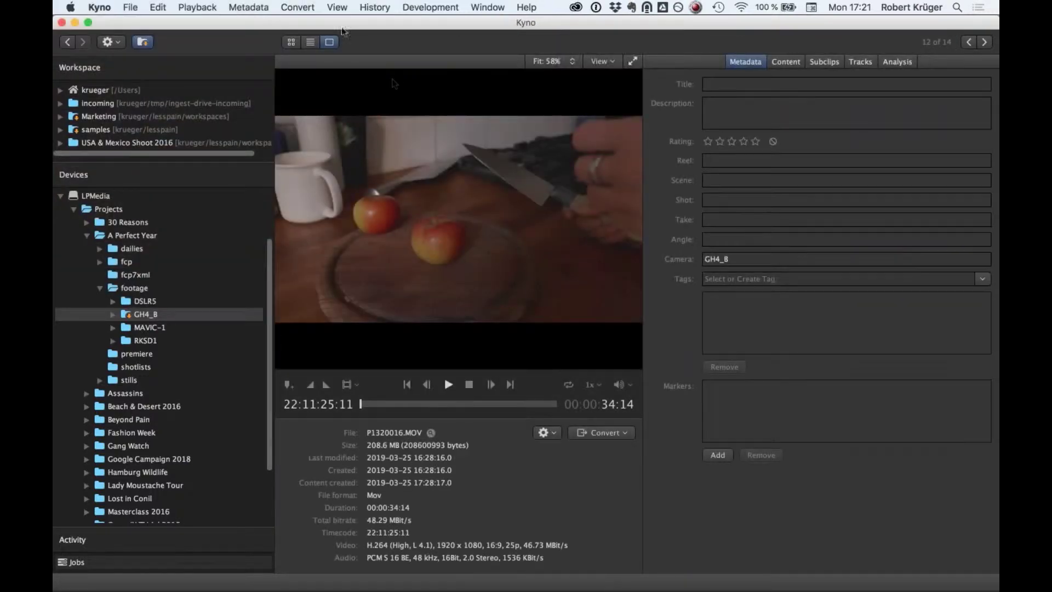
left_click(291, 41)
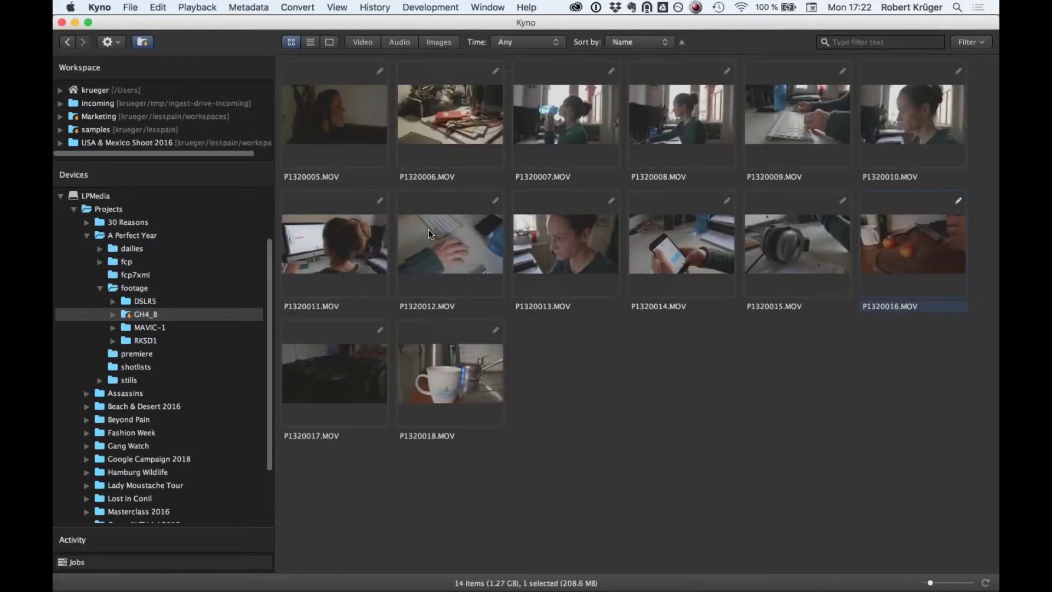
Add the Girl tag to all 14 clips and bring up the Convert presets.
key("super+a")
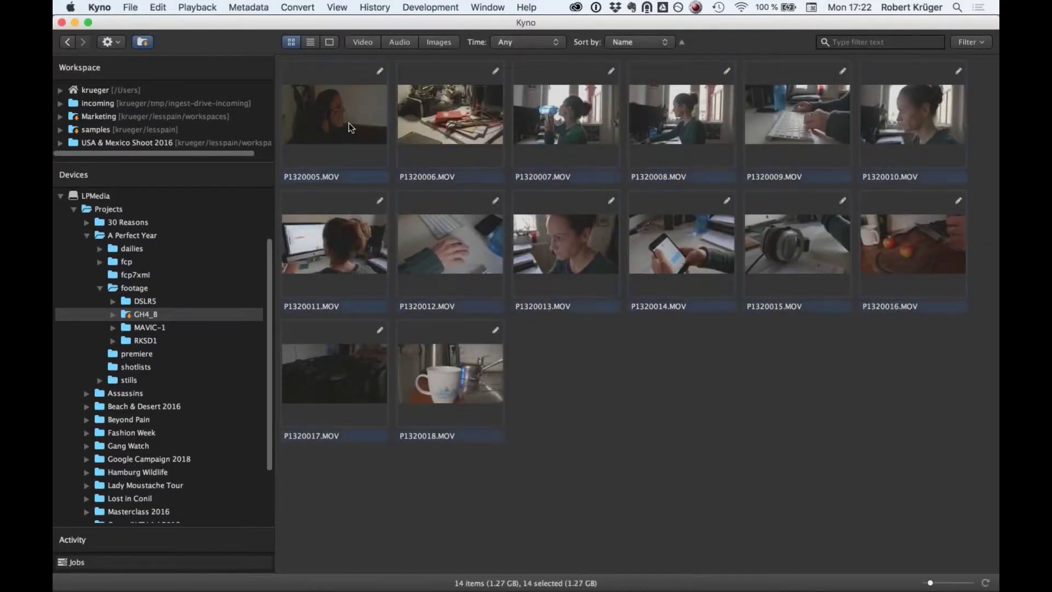
right_click(348, 123)
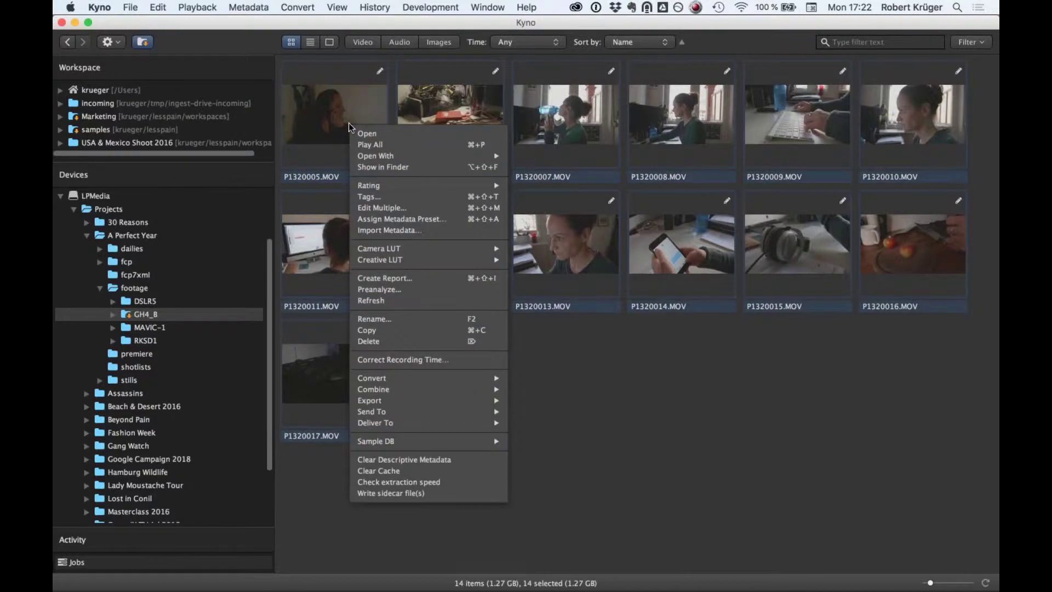
left_click(395, 198)
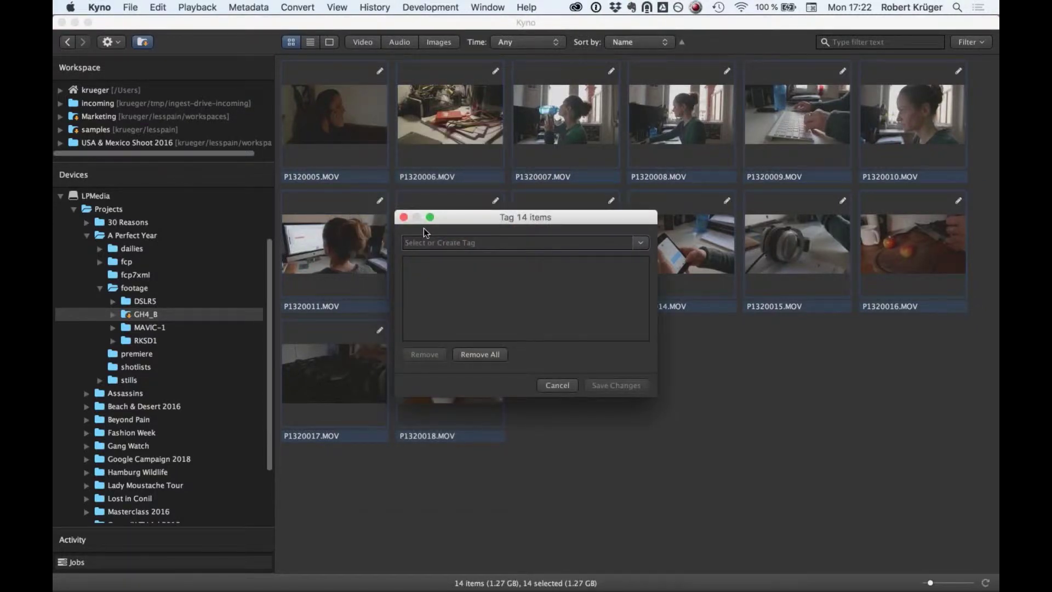
type("Girl")
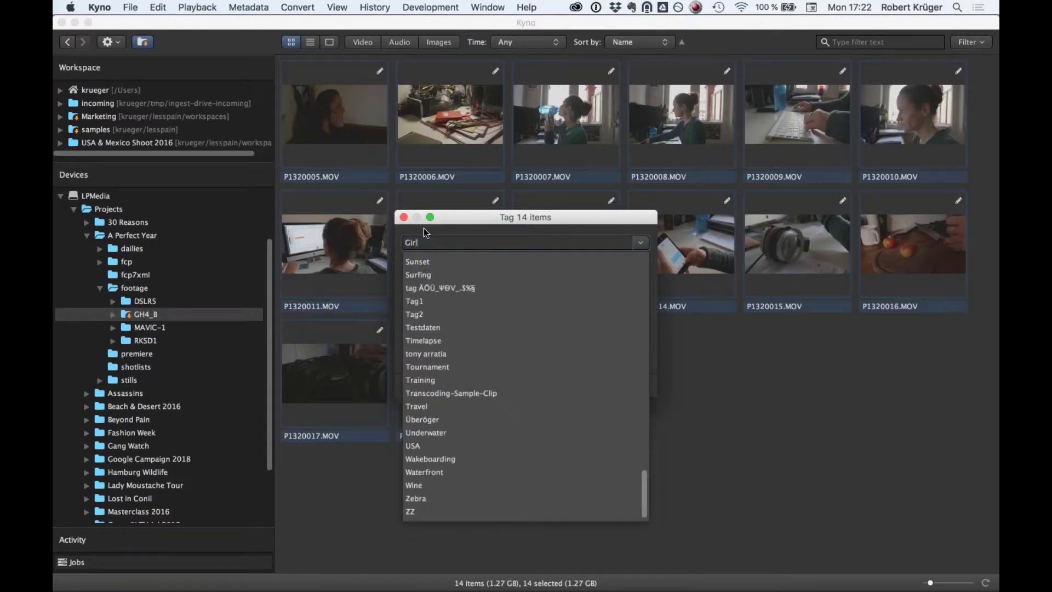
key("Return")
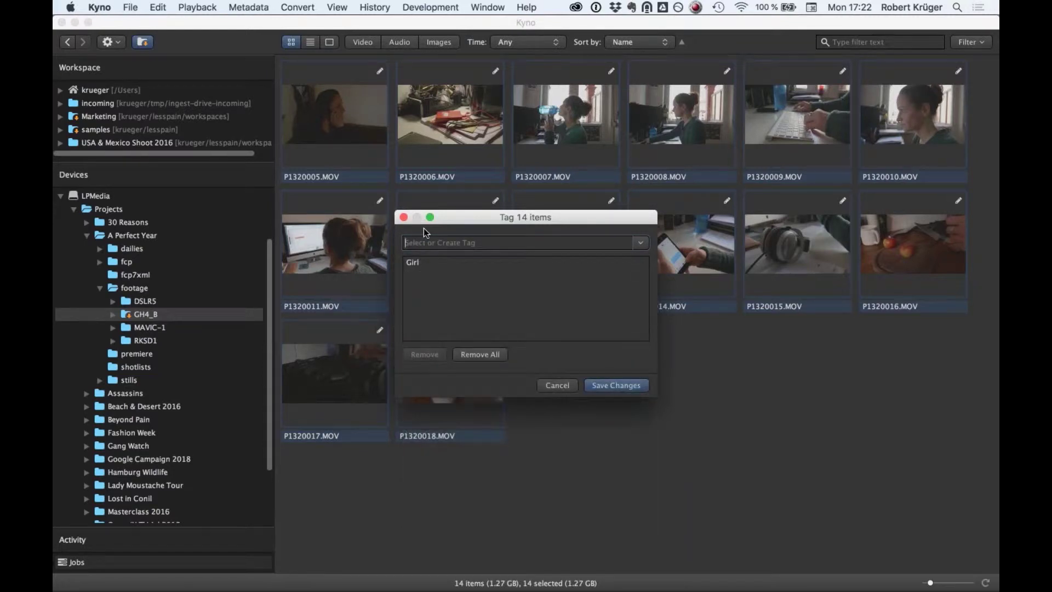
key("Return")
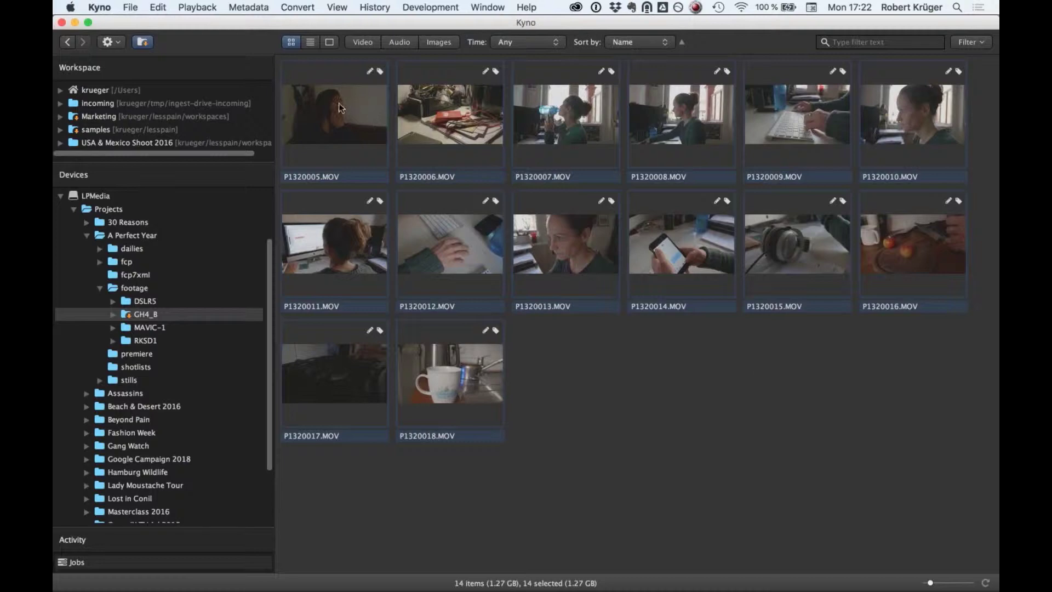
right_click(294, 74)
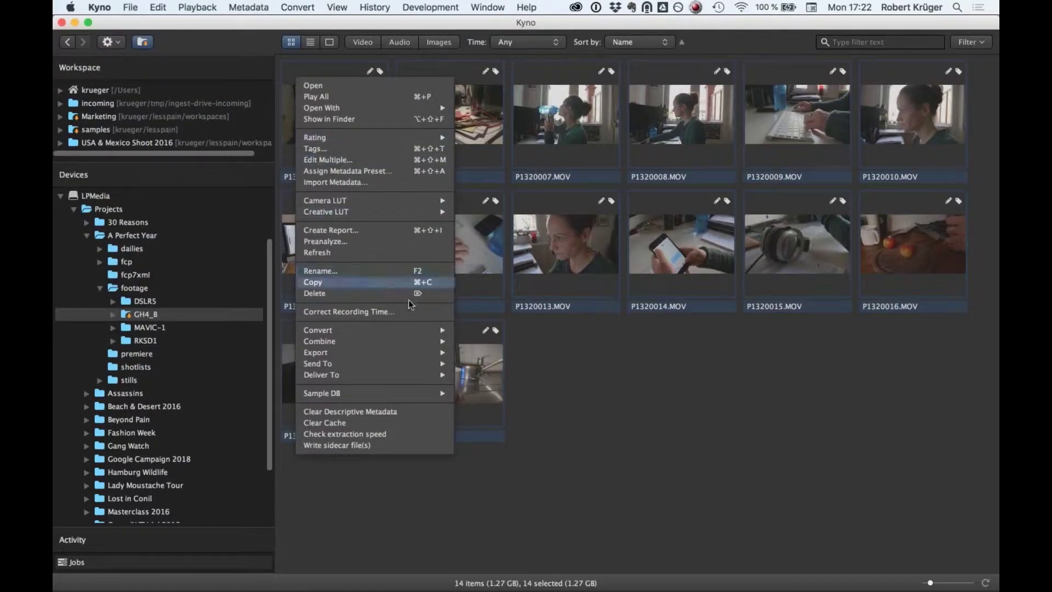
mouse_move(434, 334)
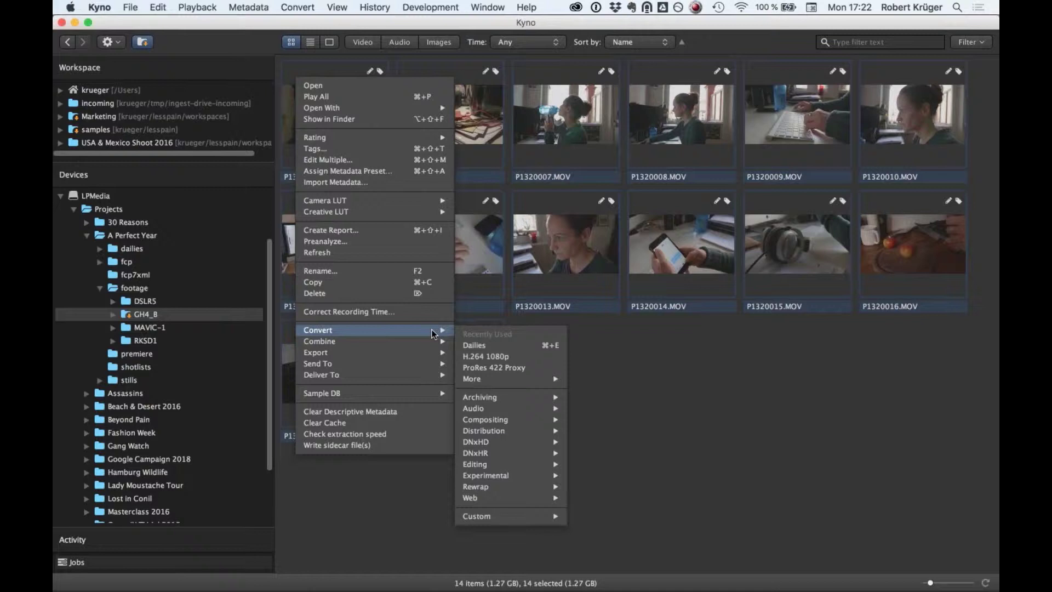
Review the Dailies conversion settings for the 14 clips and cancel without transcoding.
left_click(531, 346)
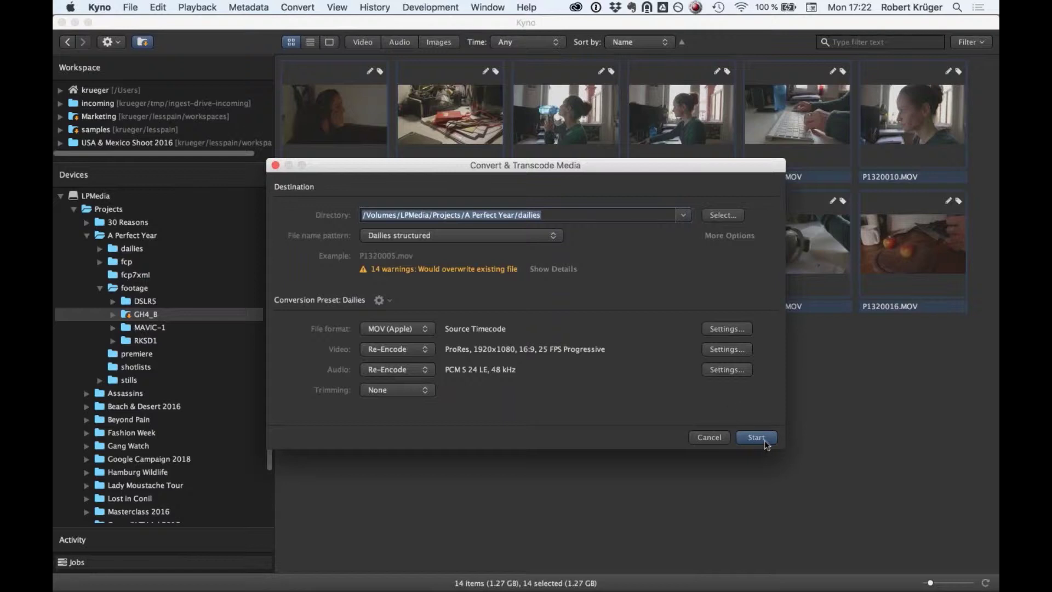
left_click(709, 438)
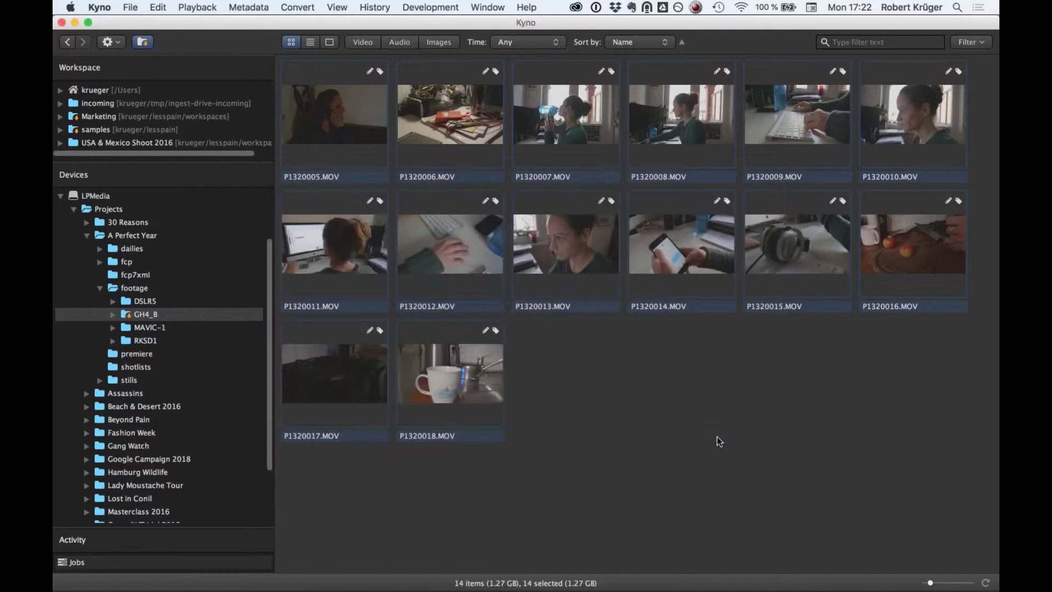
Browse dailies and its date subfolders recursively, then select 20190325's GH4_B folder of 12 clips.
left_click(98, 250)
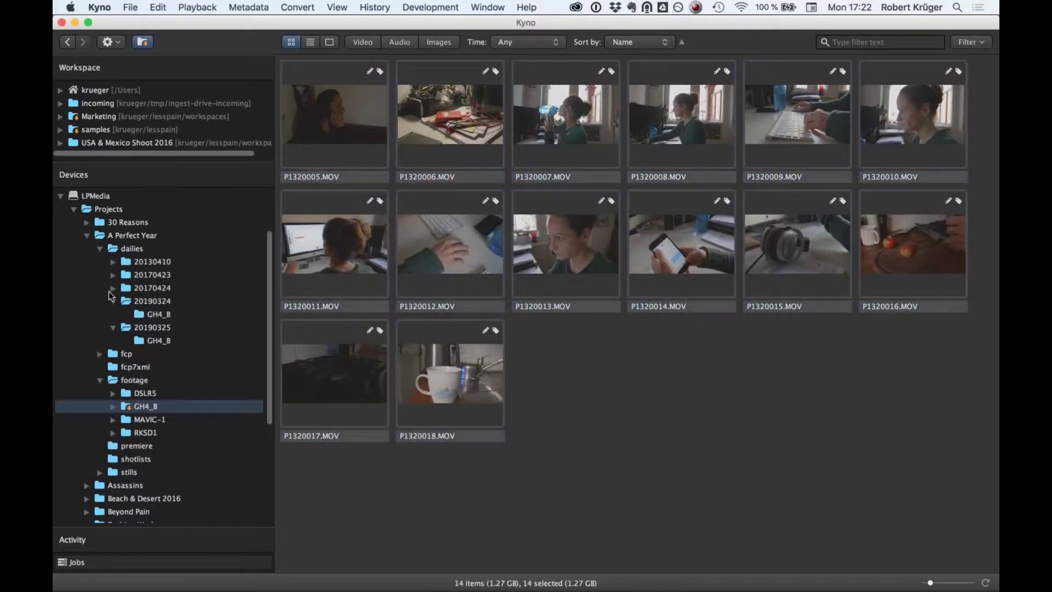
left_click(113, 301)
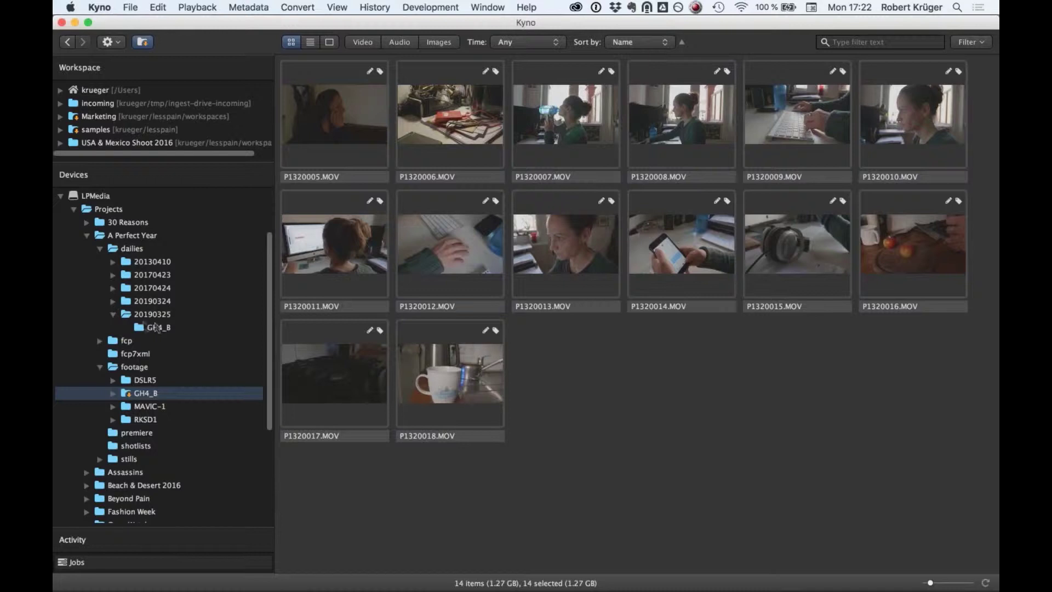
left_click(113, 301)
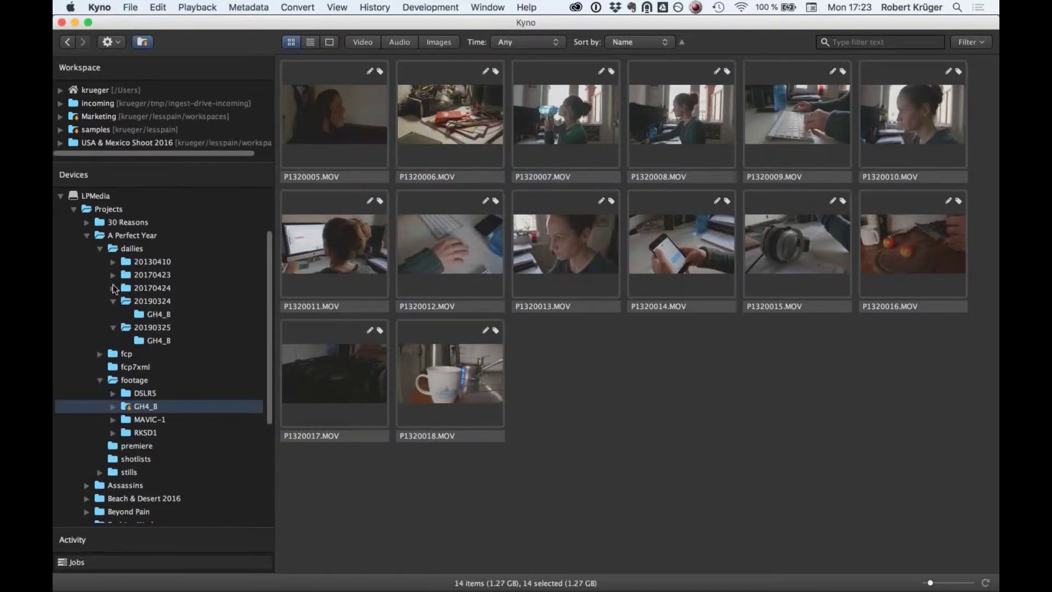
left_click(113, 288)
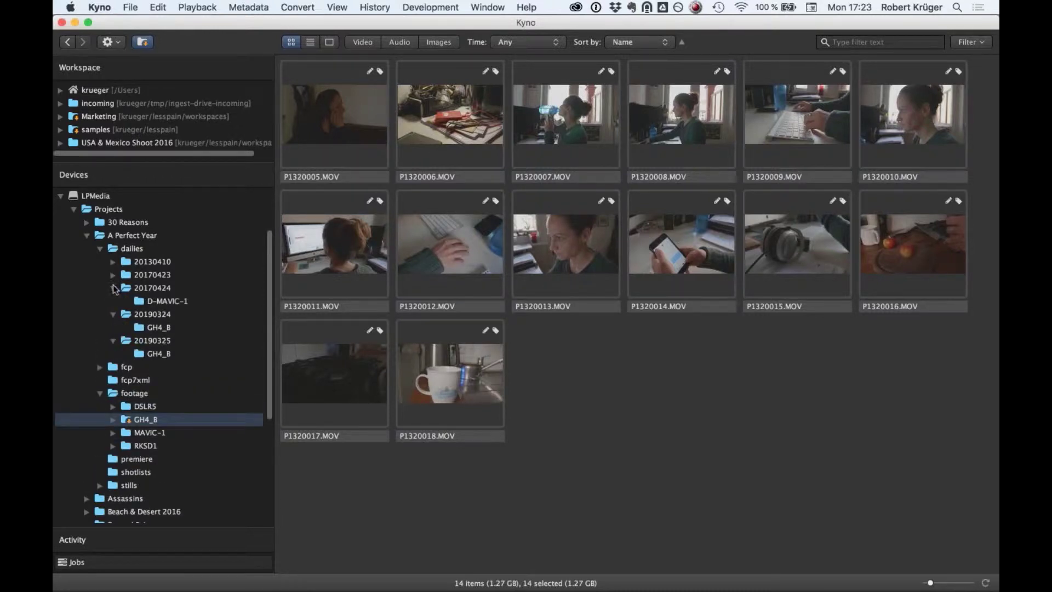
left_click(134, 253)
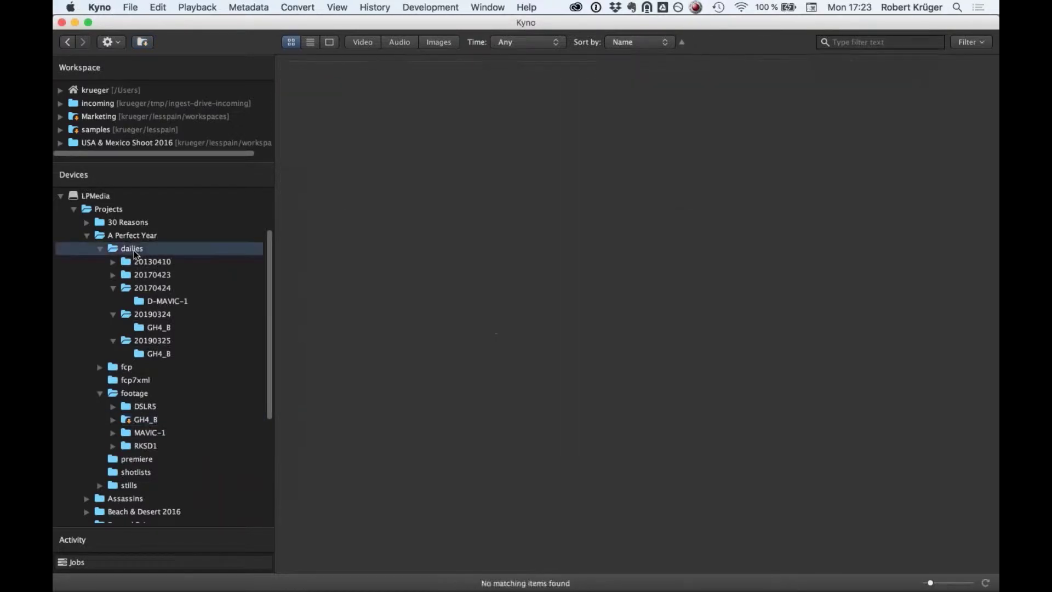
left_click(144, 42)
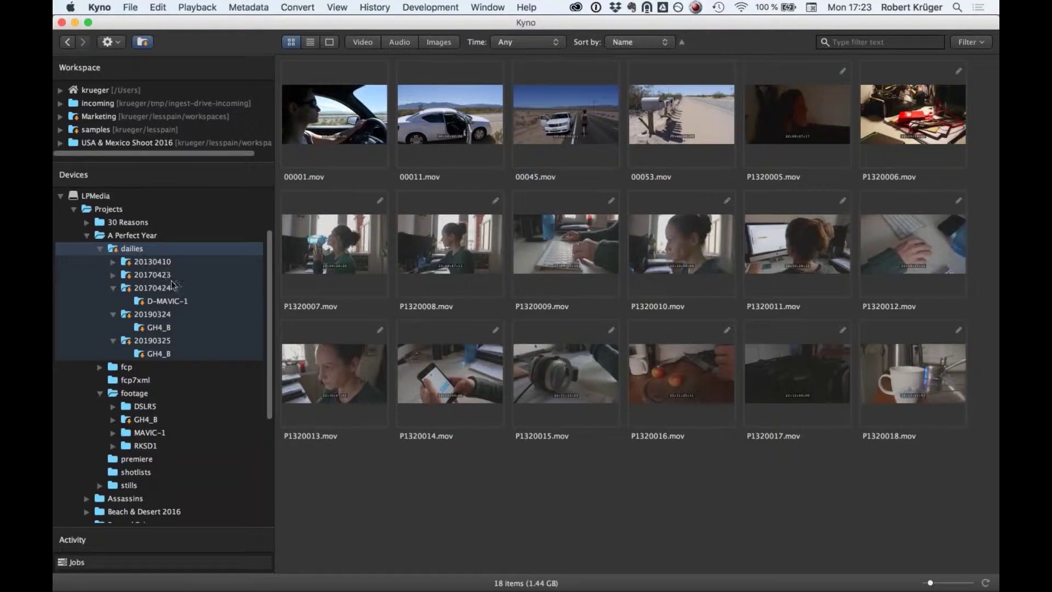
left_click(167, 355)
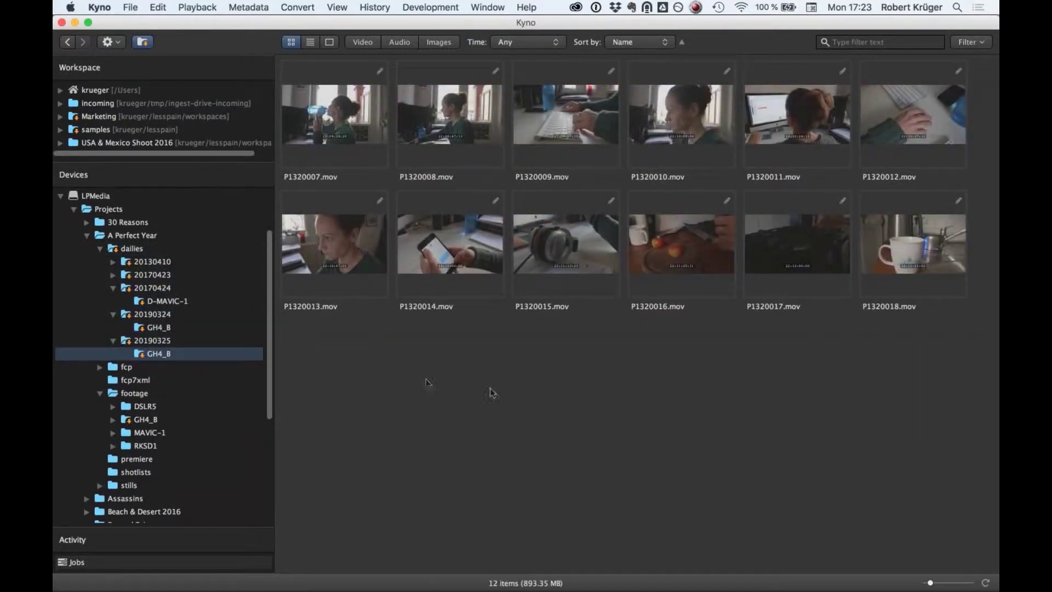
Scrub through the P1320007.mov daily to check its burnt-in timecode.
double_click(341, 118)
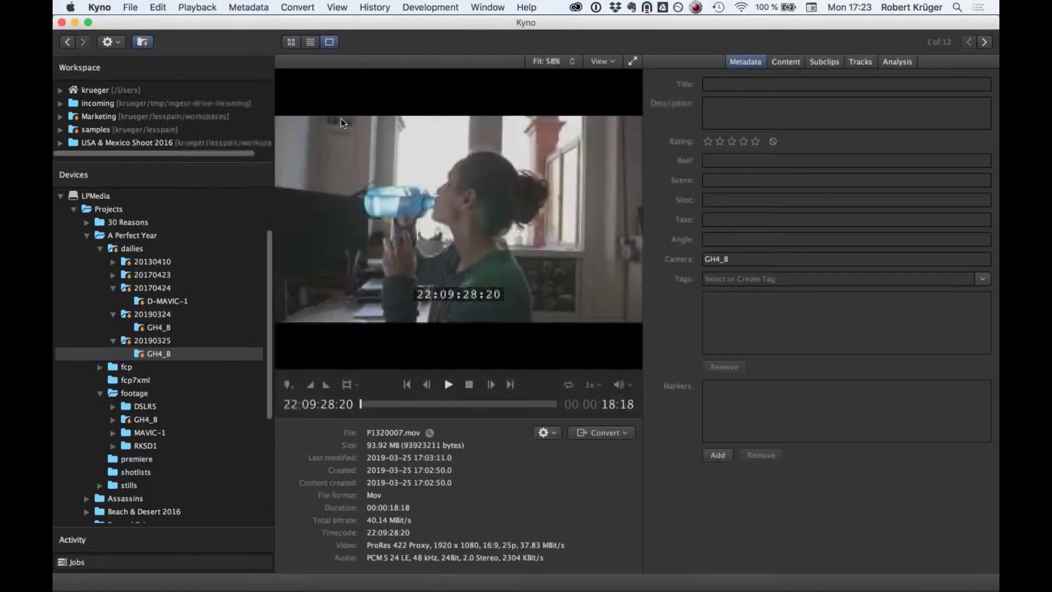
left_click_drag(372, 404, 406, 399)
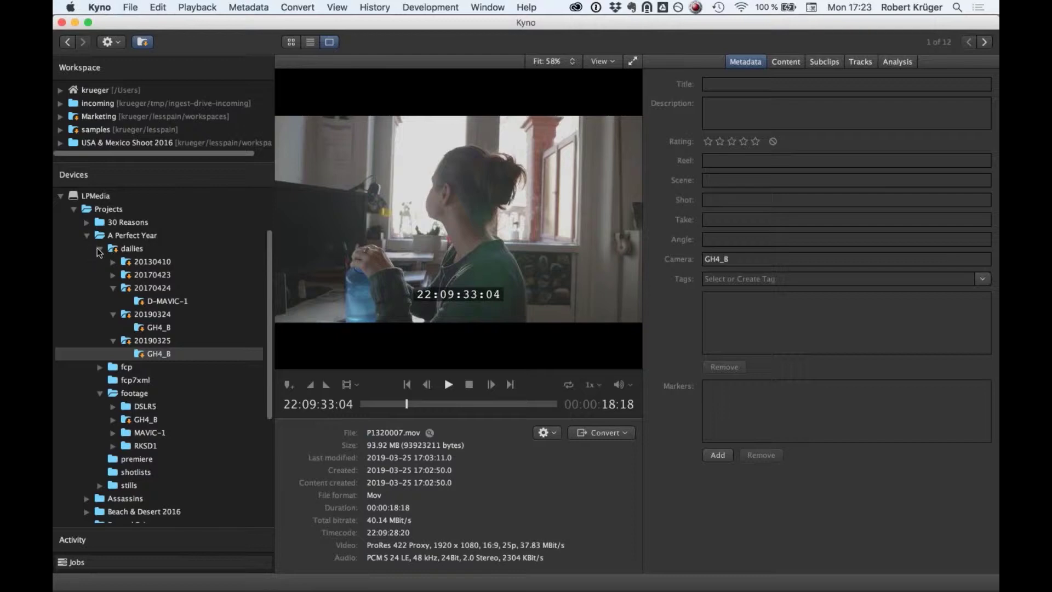
scroll(97, 251, "down", 3)
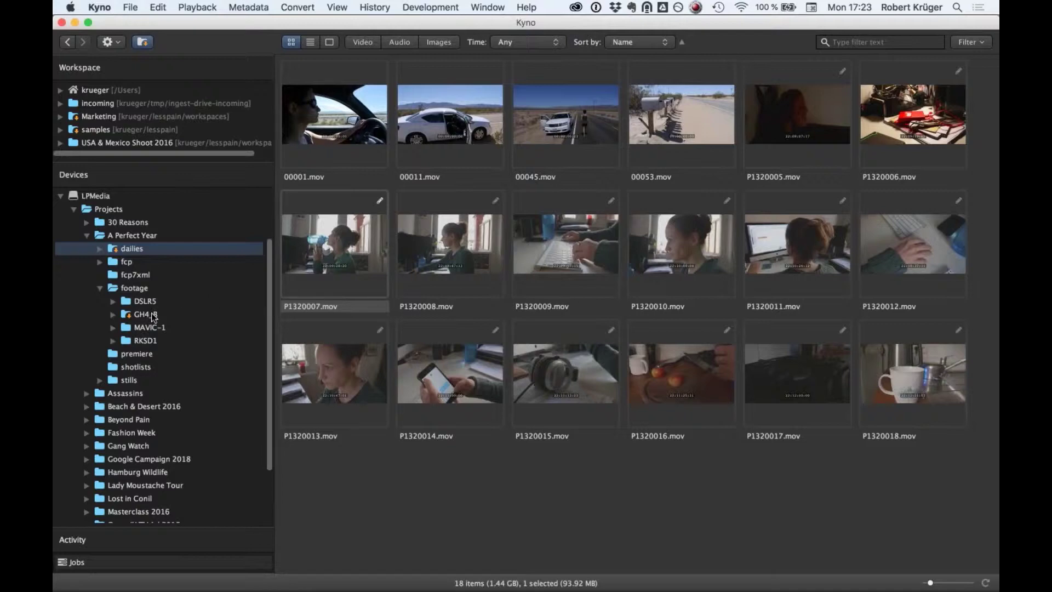
Show all 1465 items from every Projects subfolder recursively and focus the filter box.
left_click(110, 209)
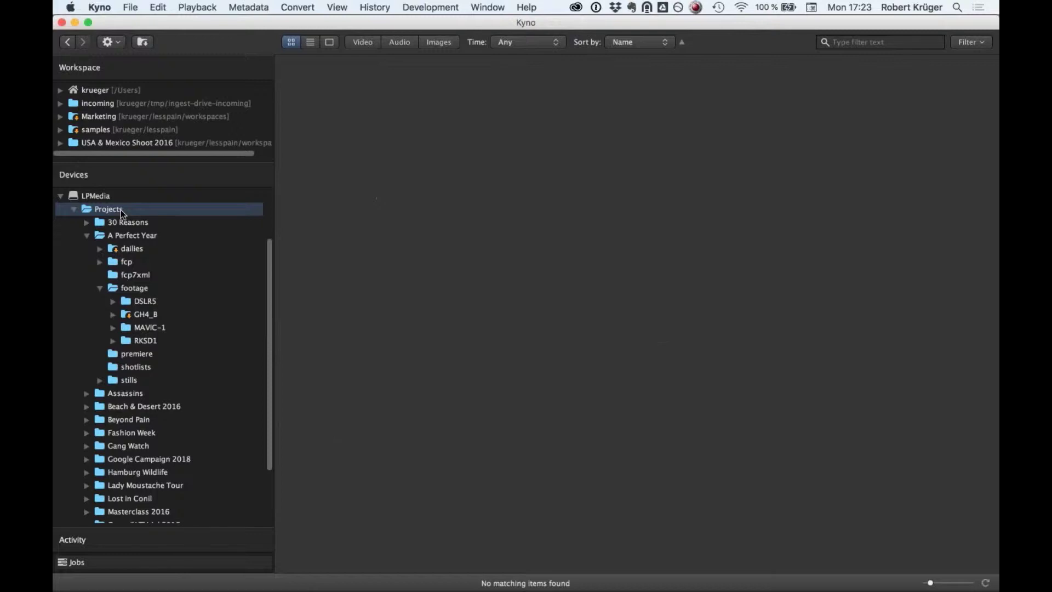
left_click(144, 42)
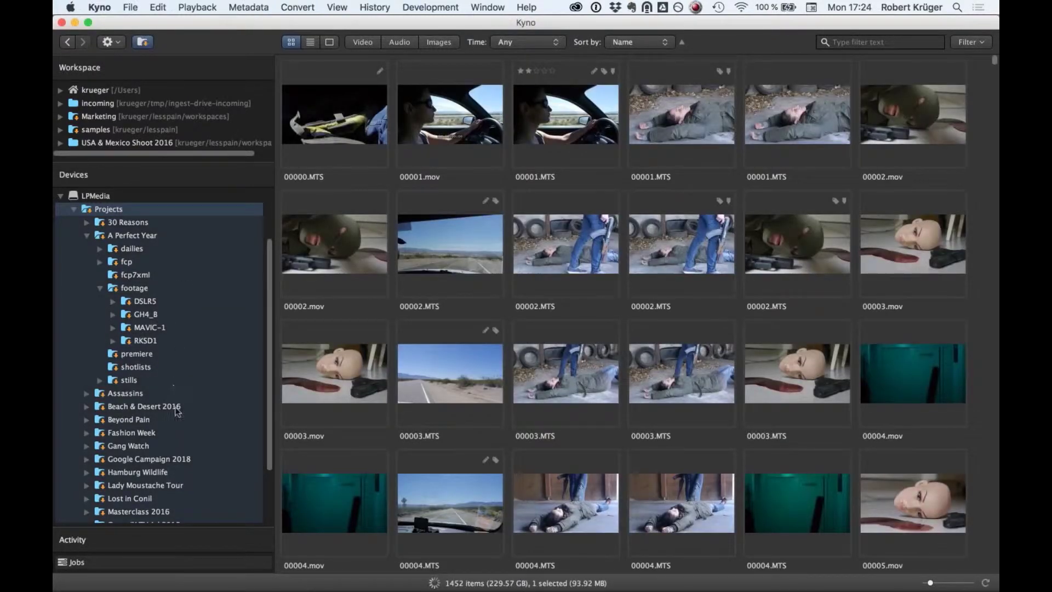
scroll(186, 384, "down", 3)
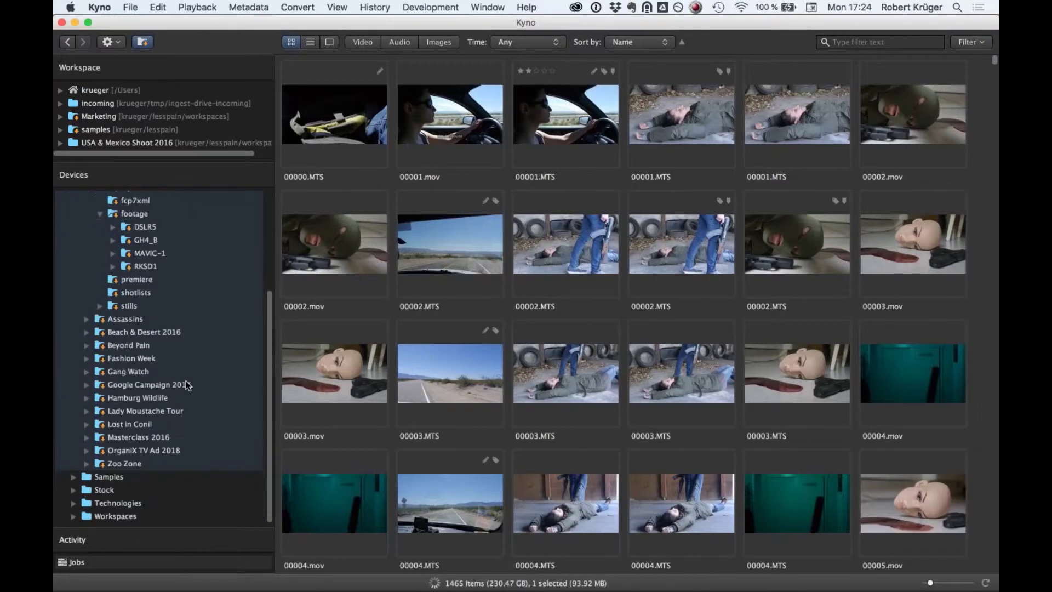
scroll(186, 380, "up", 3)
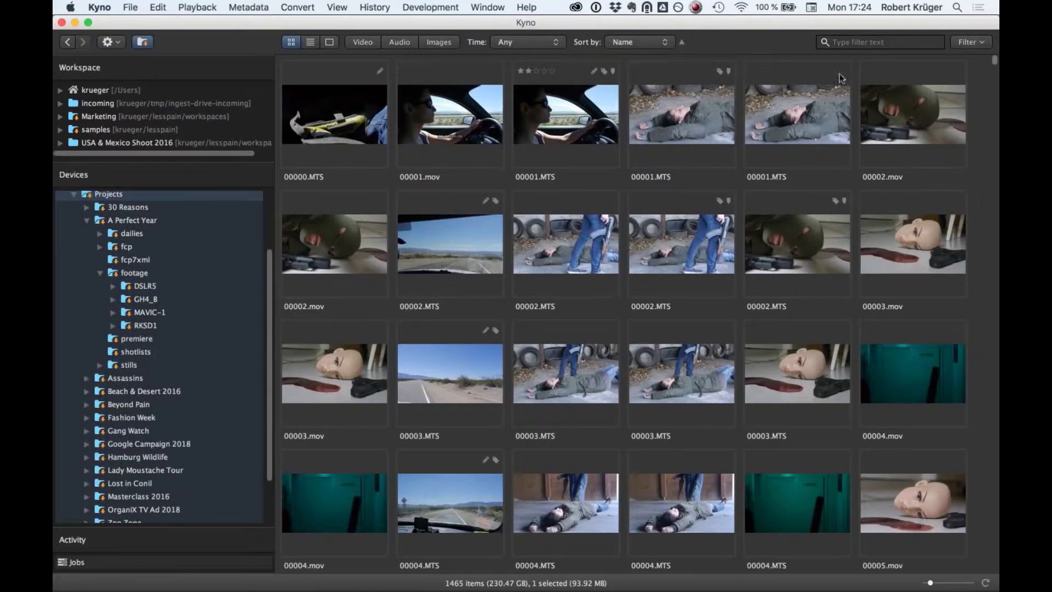
scroll(748, 237, "down", 15)
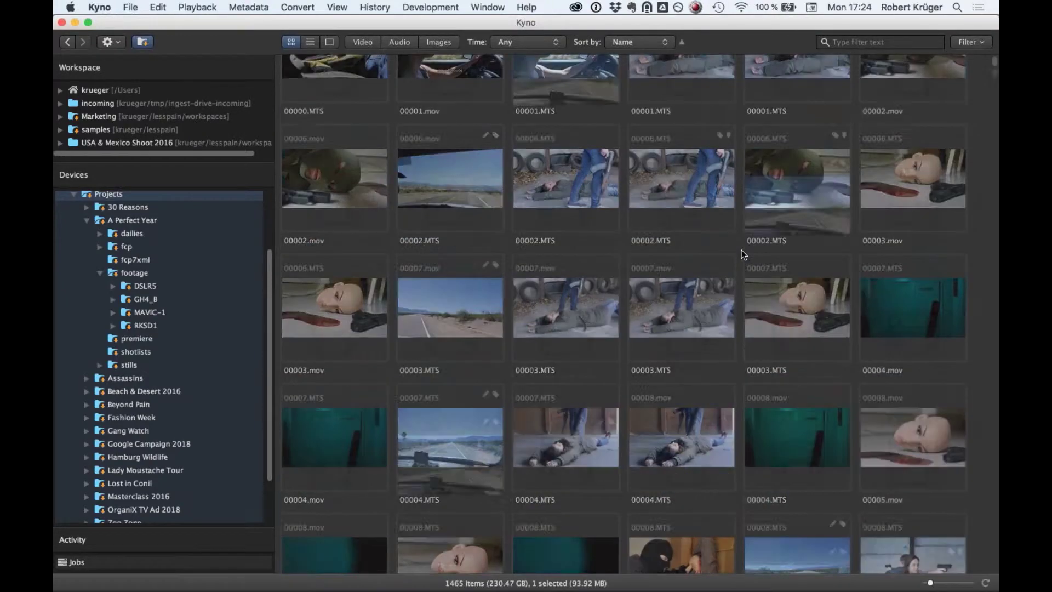
scroll(742, 250, "up", 10)
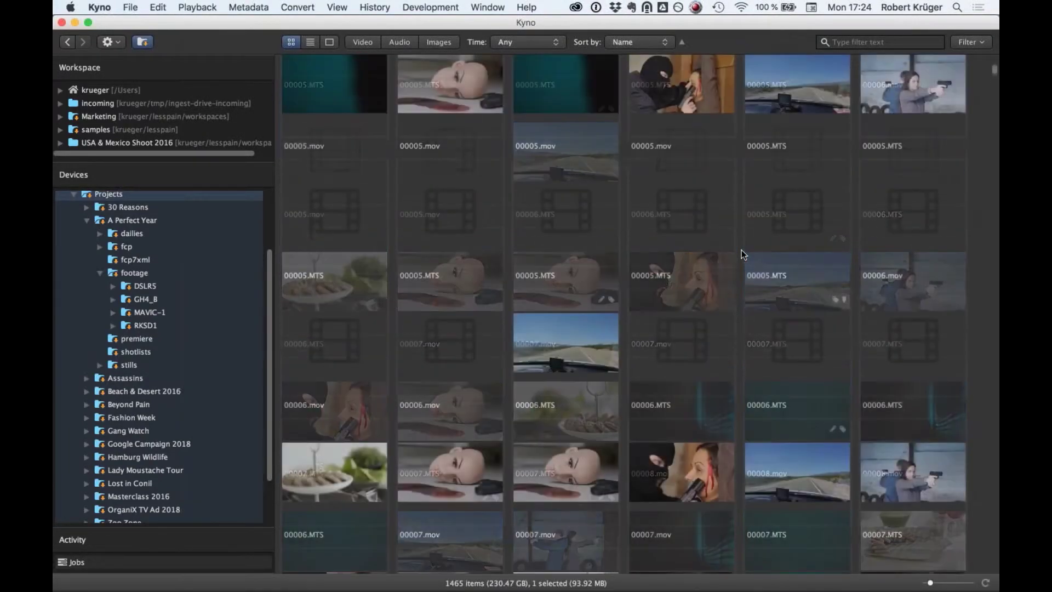
scroll(742, 250, "up", 5)
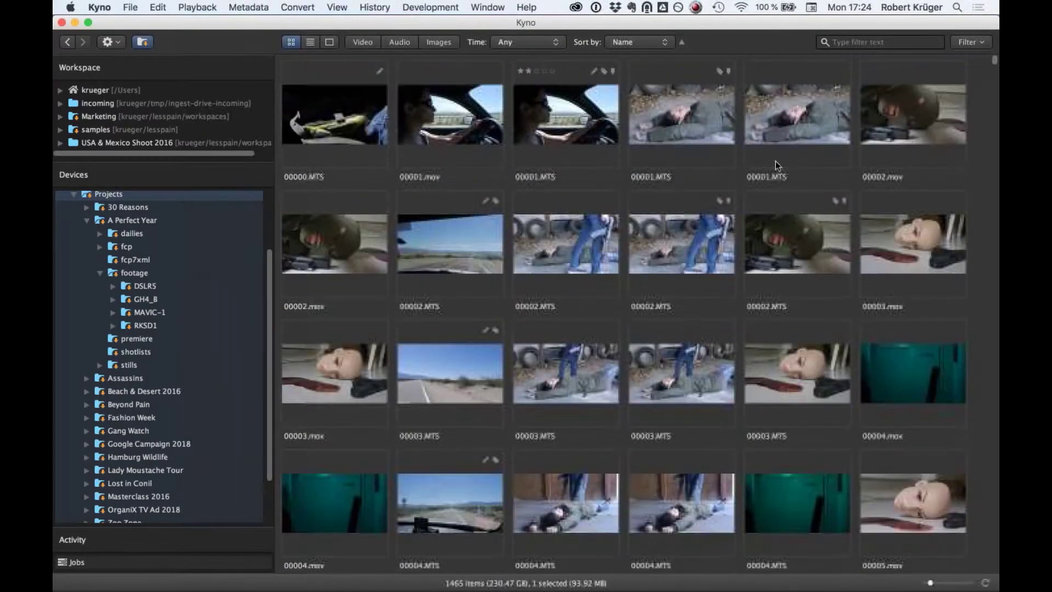
left_click(862, 42)
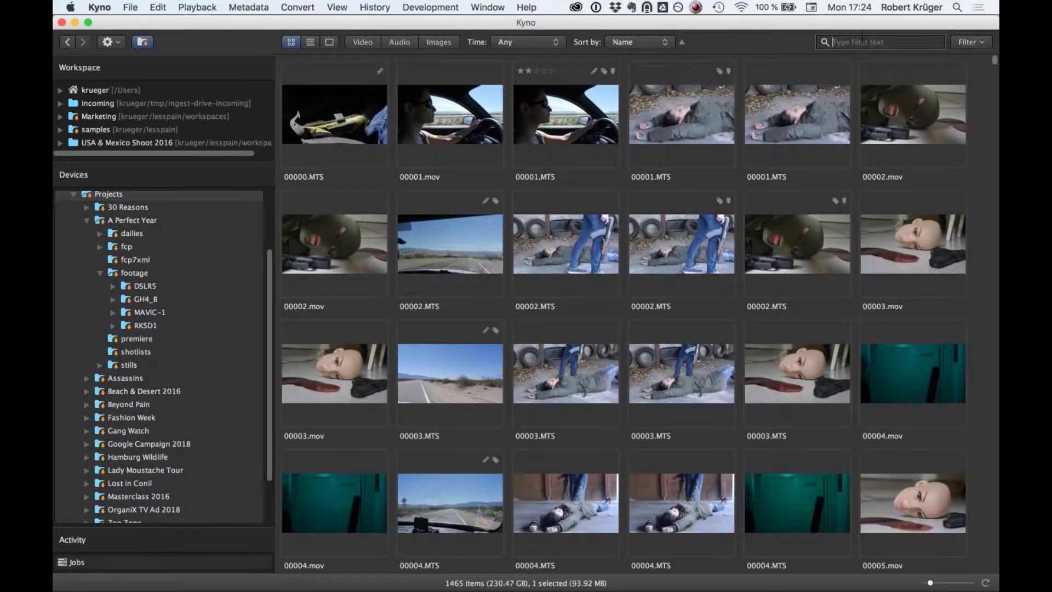
Search for 'animals' and add a frame-rate filter keeping only 23.98p clips.
type("anim")
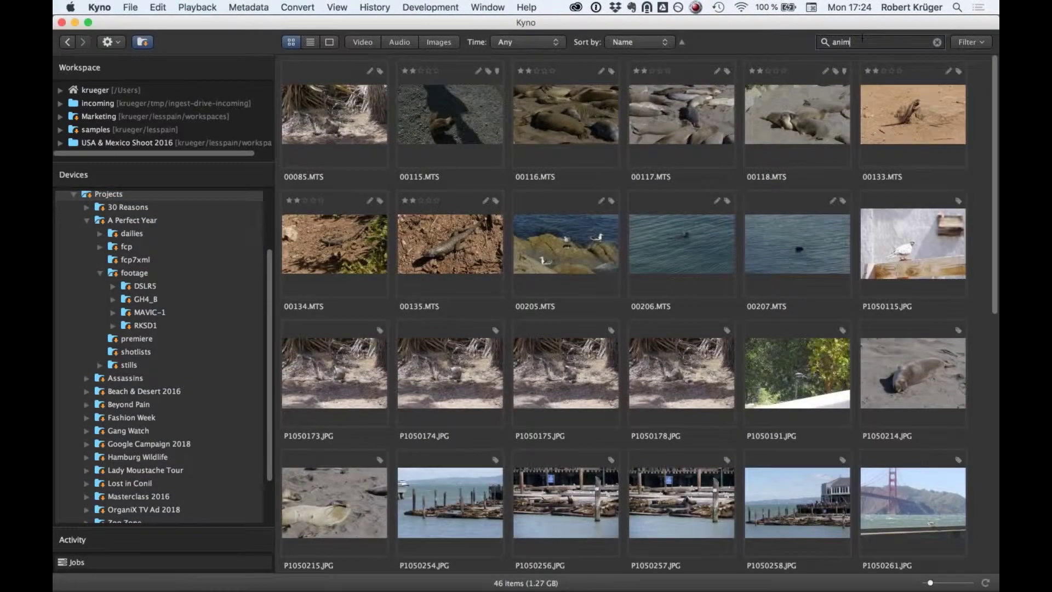
type("als")
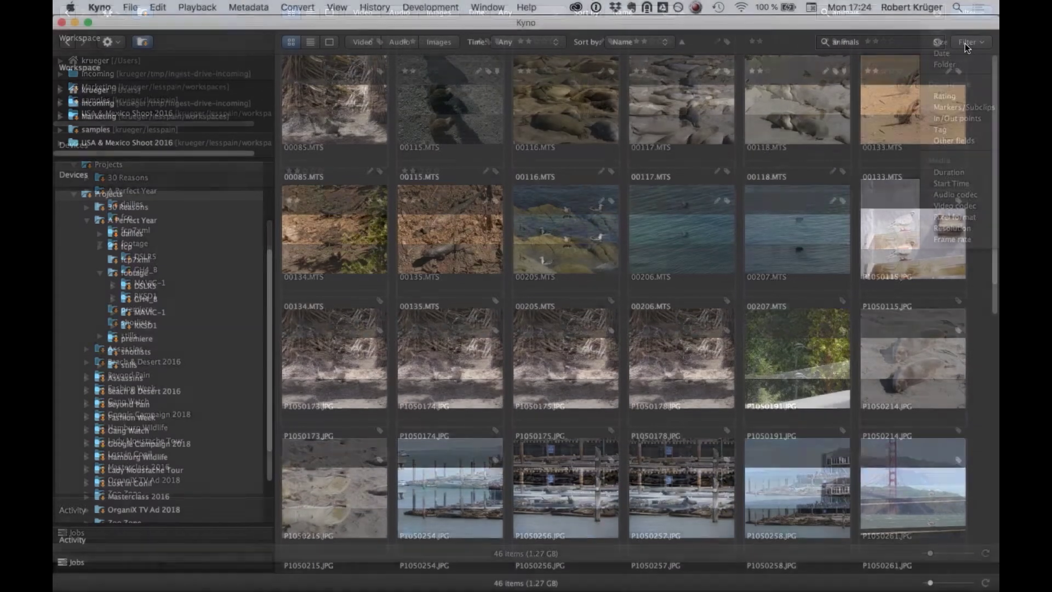
left_click(968, 42)
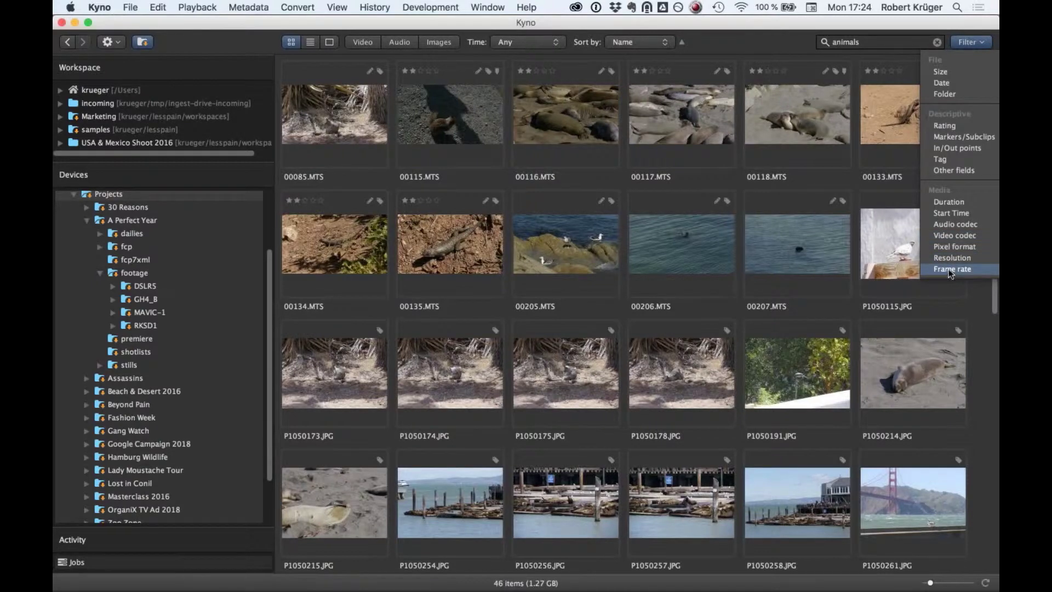
left_click(950, 268)
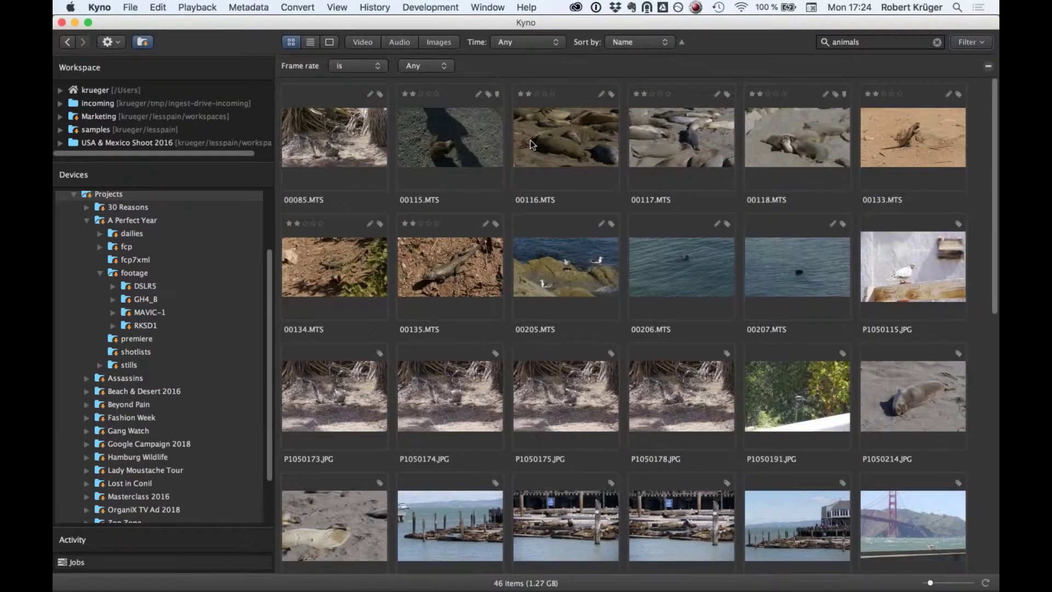
left_click(430, 66)
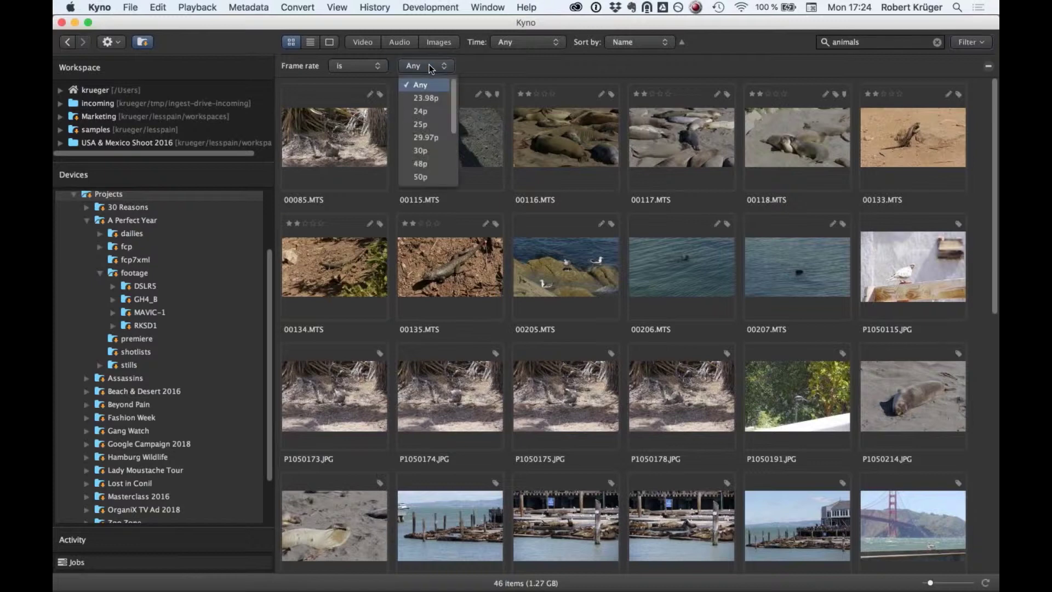
left_click(432, 99)
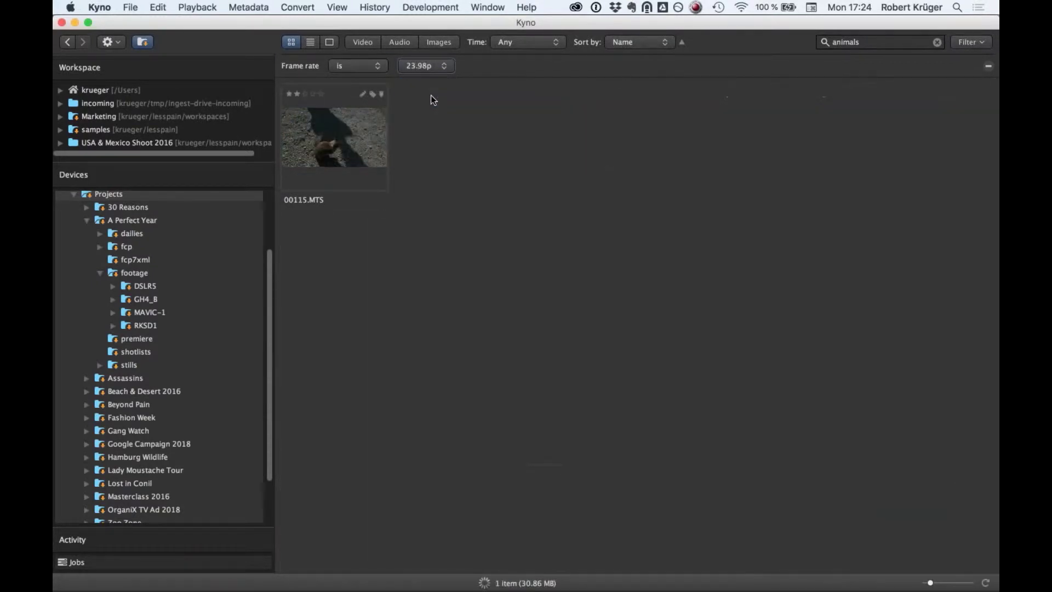
Preview 00115.MTS, return to the grid, clear the animals search and stop including subfolders.
double_click(336, 160)
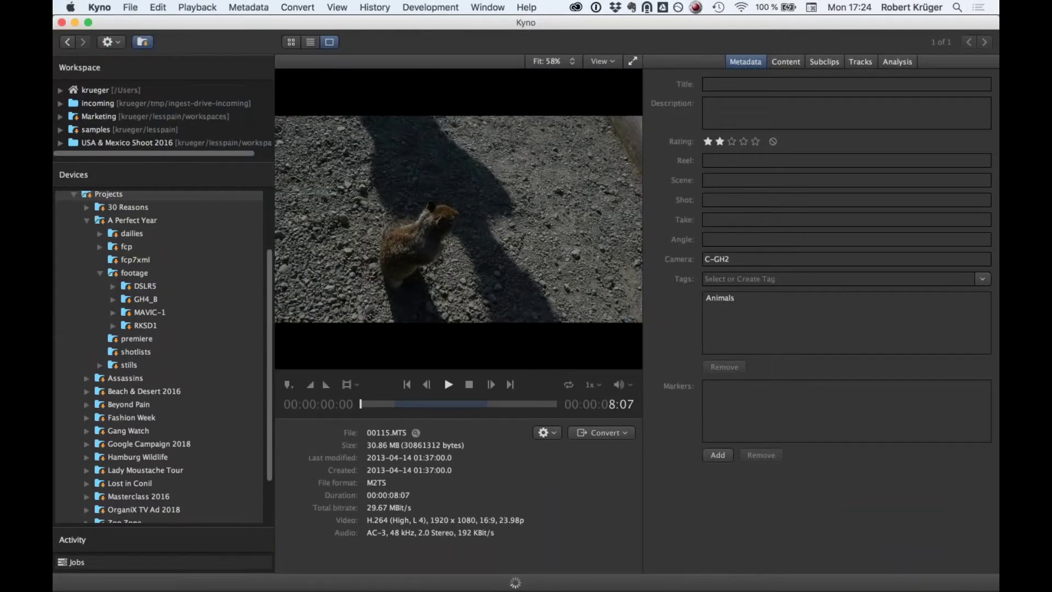
left_click(291, 42)
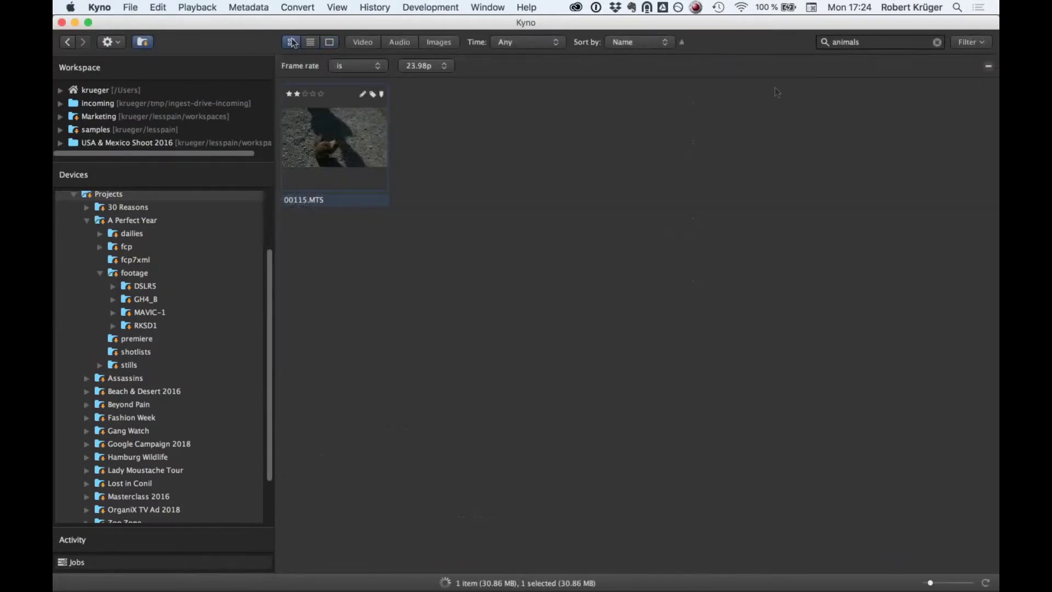
left_click(938, 42)
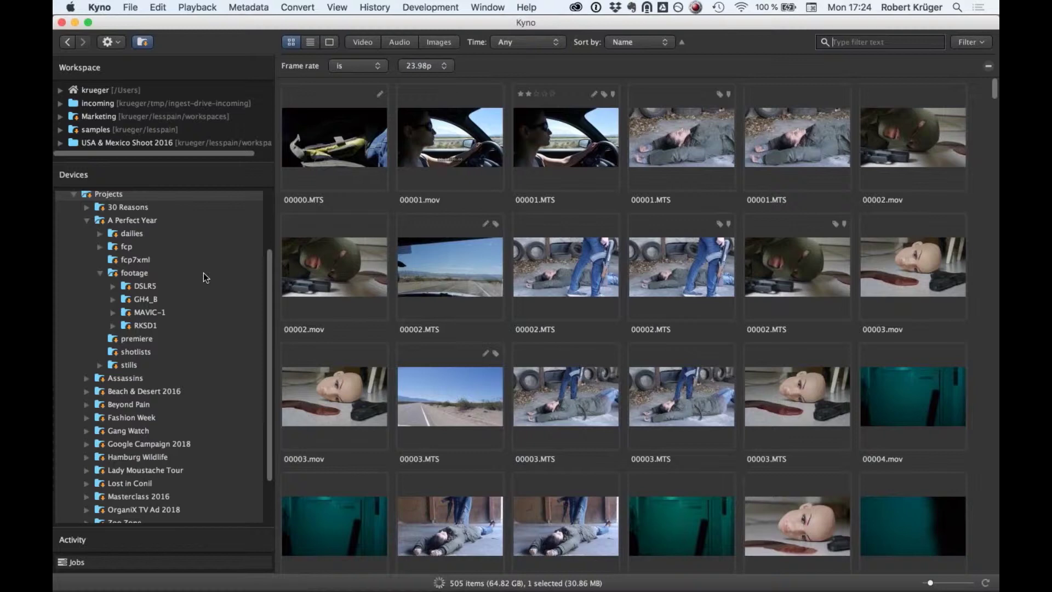
left_click(146, 45)
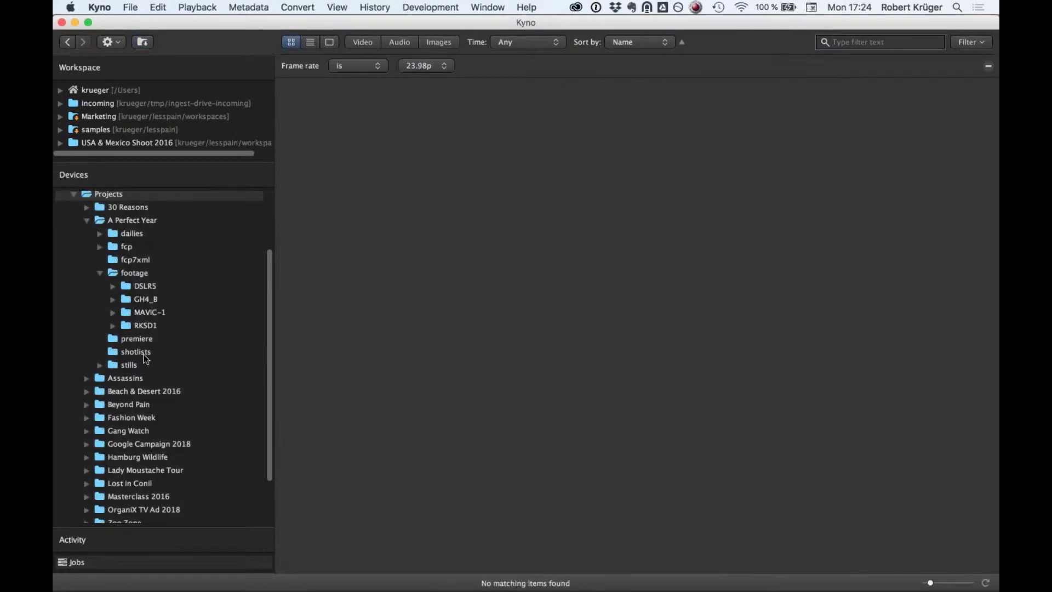
Select the Stock folder and include all of its subfolders in the browse.
scroll(143, 354, "down", 3)
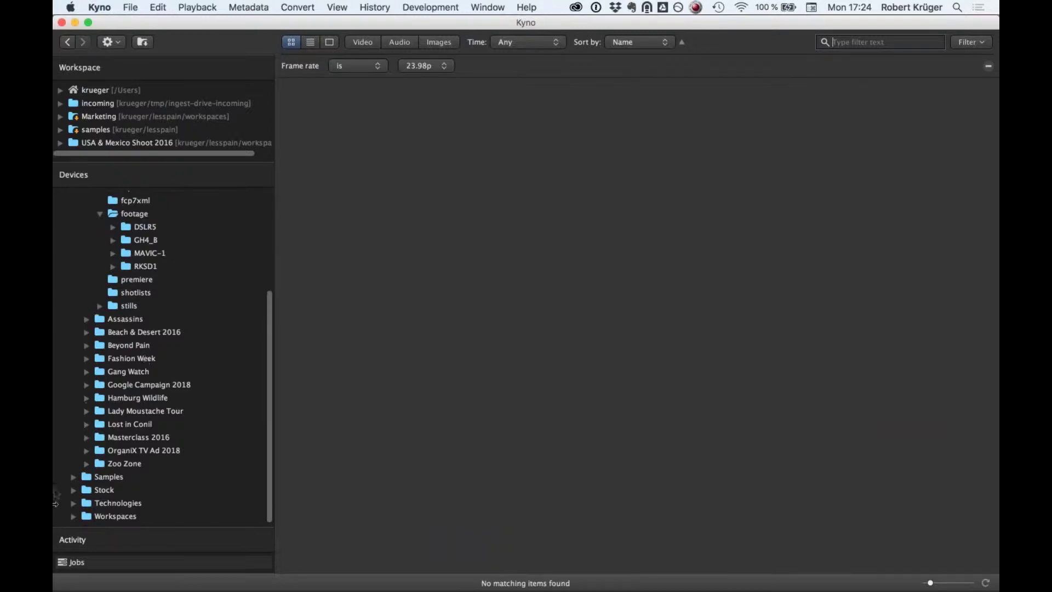
left_click(72, 490)
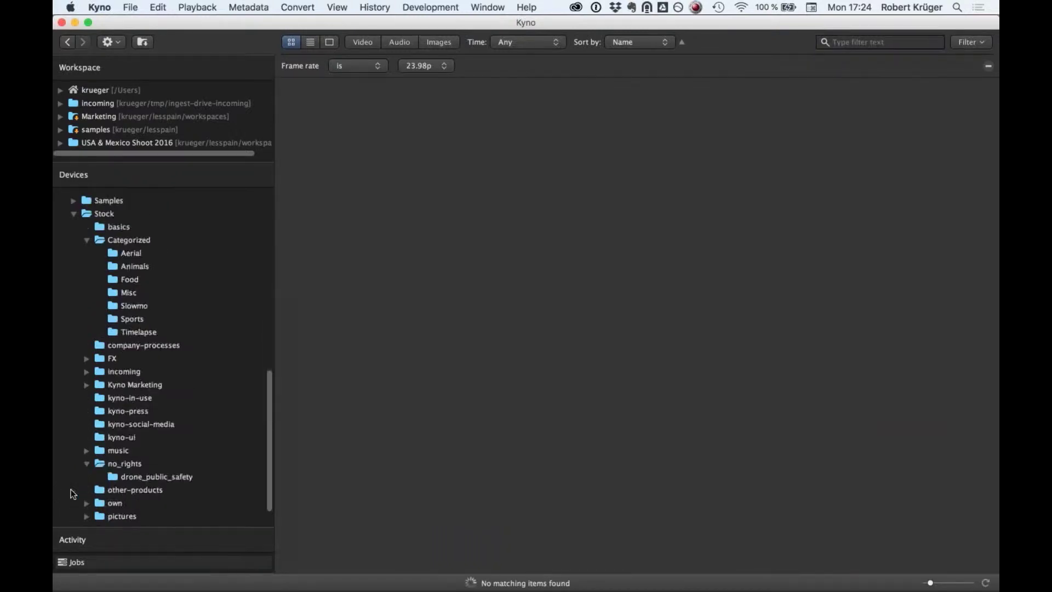
left_click(104, 213)
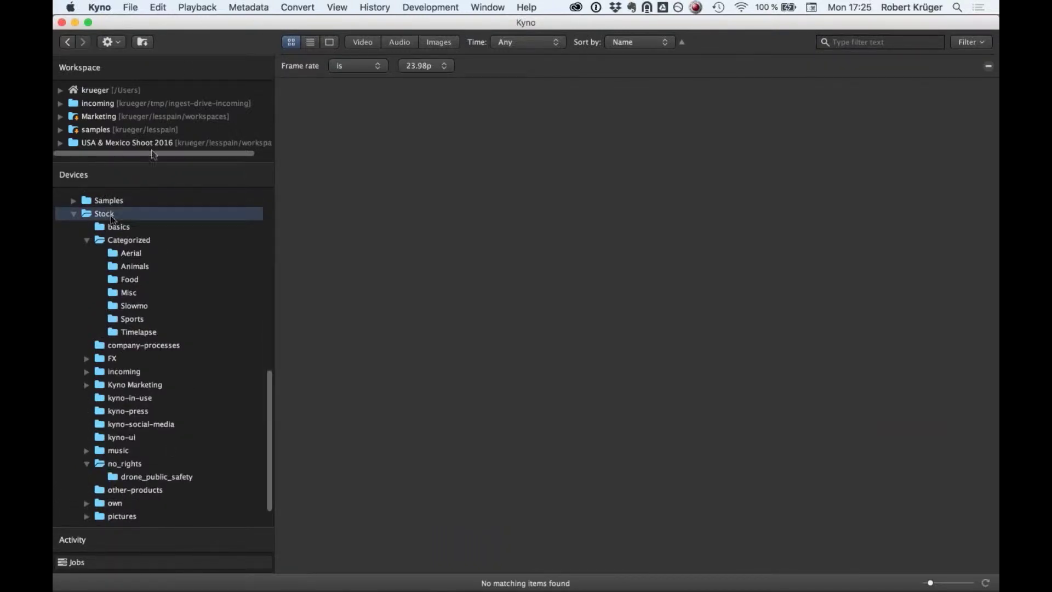
left_click(147, 44)
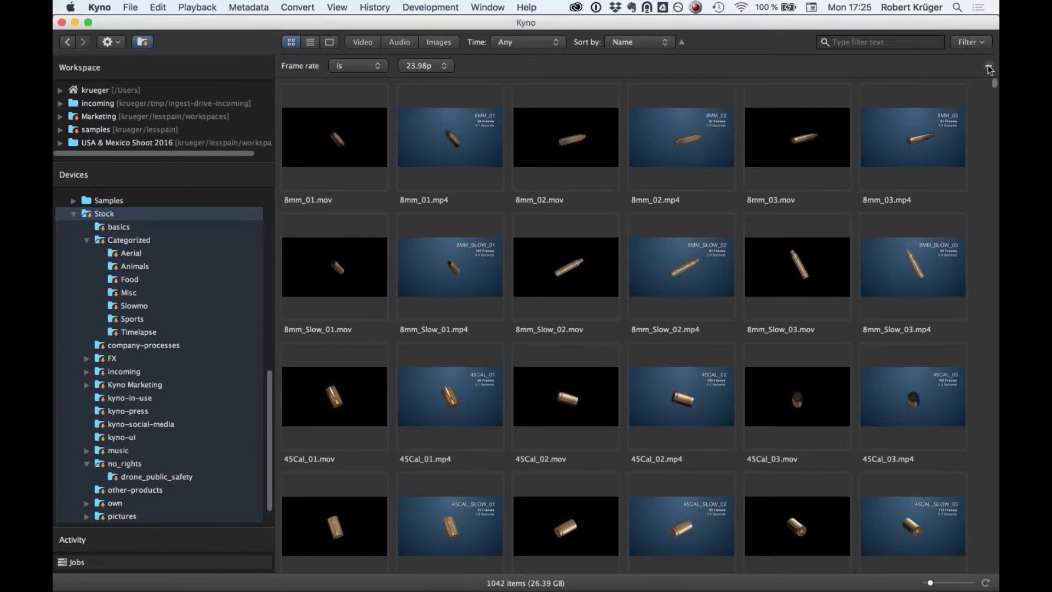
Search for 'animal' and remove the frame-rate filter, showing 38 clips totalling 2.25 GB.
left_click(967, 43)
left_click(911, 25)
left_click(873, 42)
type("animals")
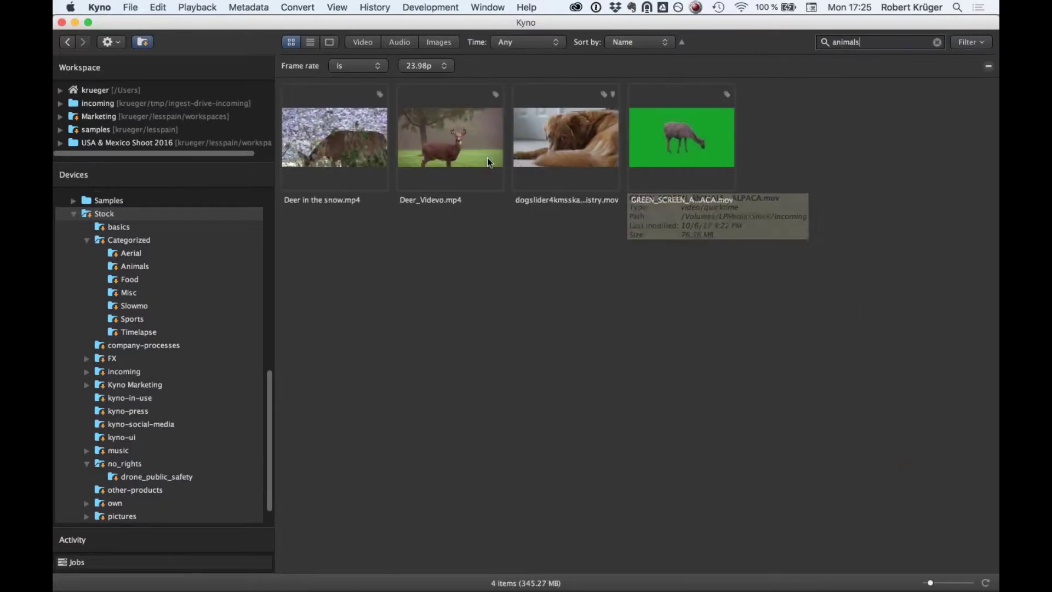
left_click_drag(693, 25, 651, 25)
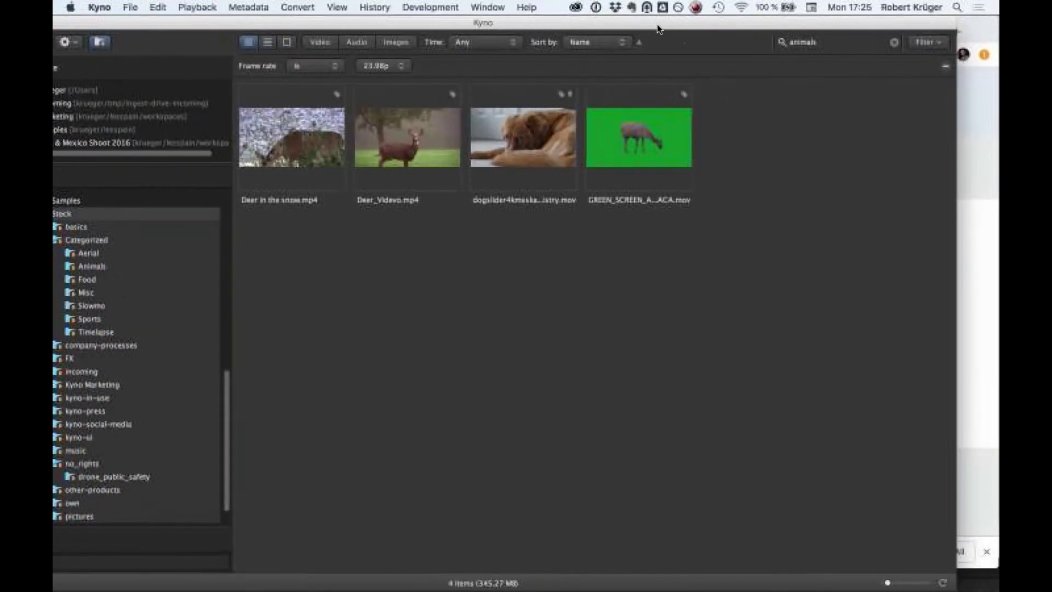
left_click(946, 65)
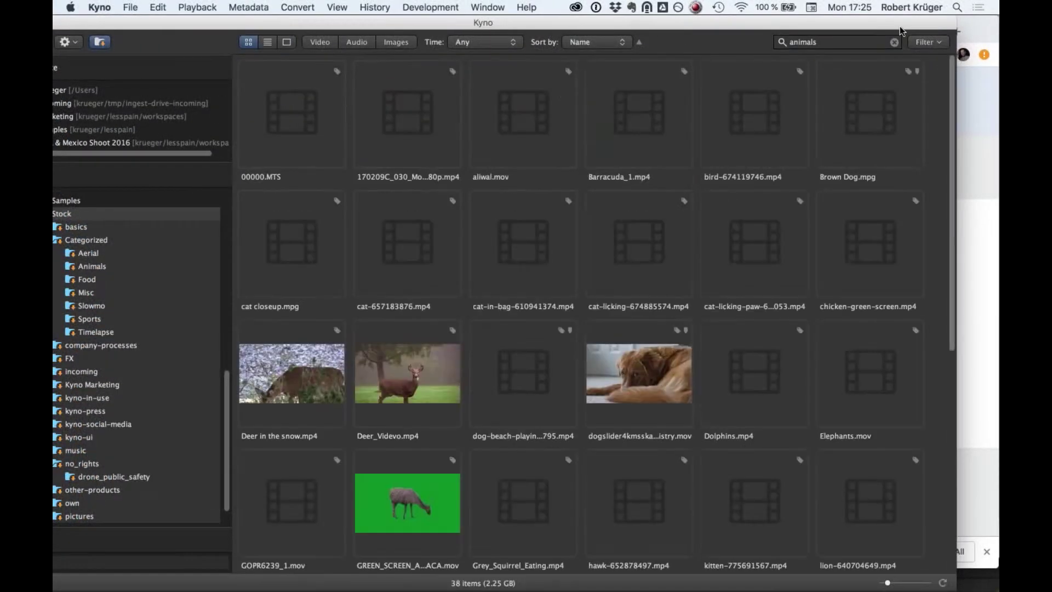
left_click_drag(895, 21, 940, 21)
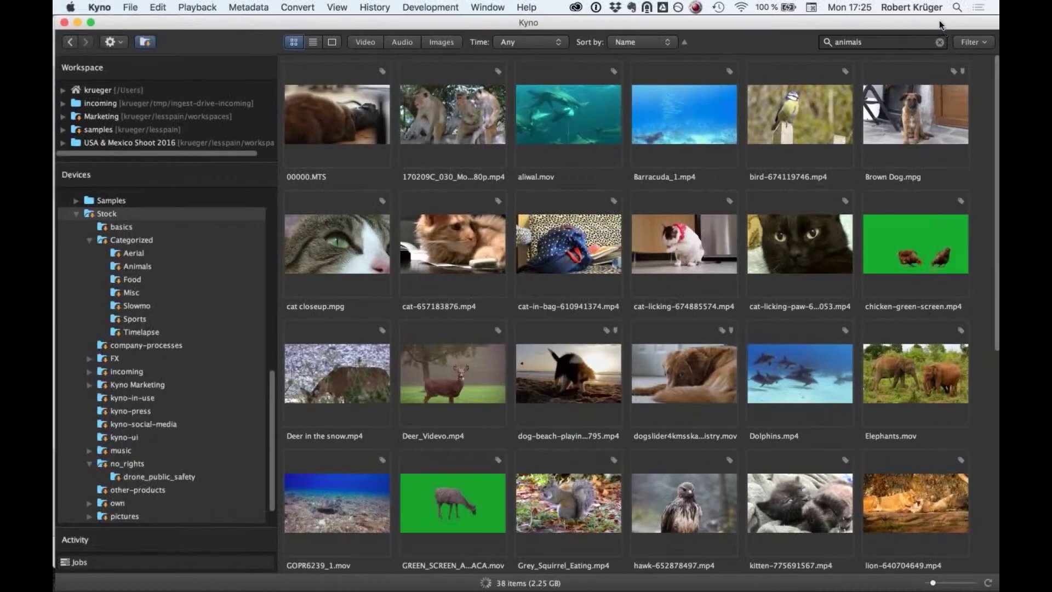
Filter Stock to 3840x2160 display size and clear the animals search, leaving 20 clips.
left_click(962, 47)
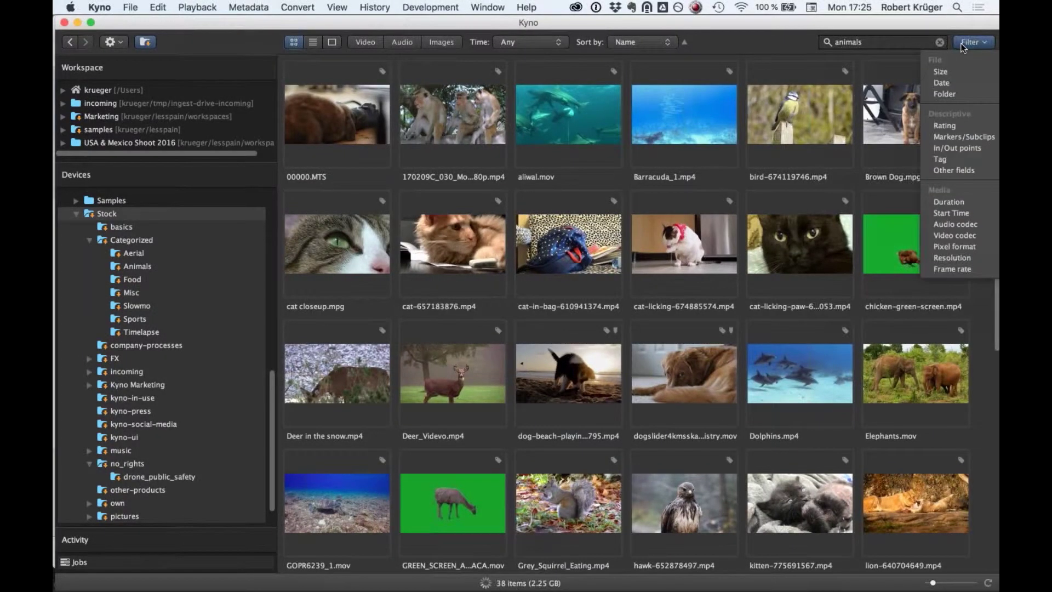
left_click(953, 257)
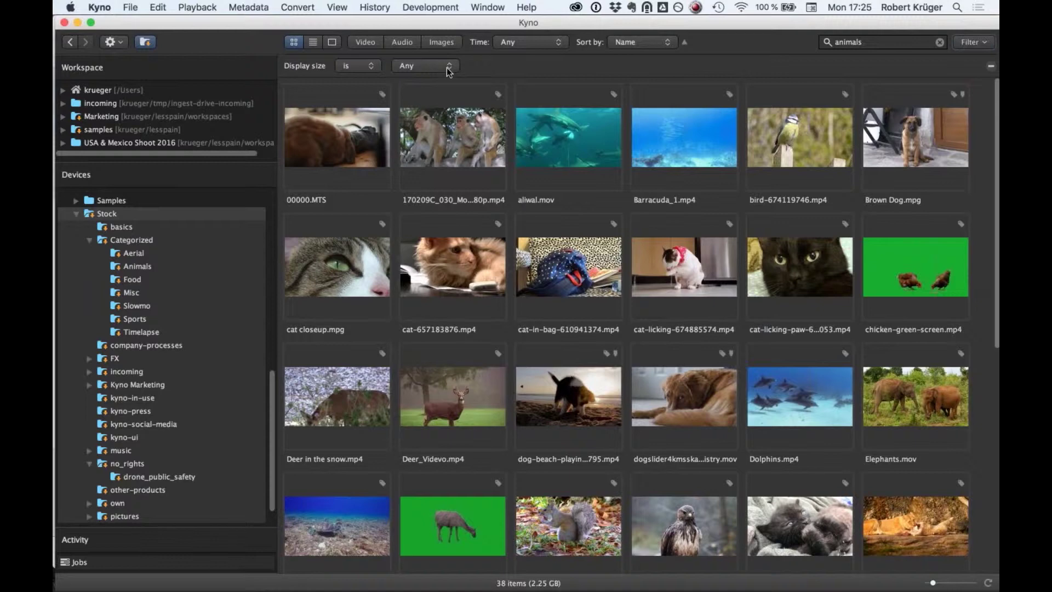
left_click(447, 70)
left_click(443, 109)
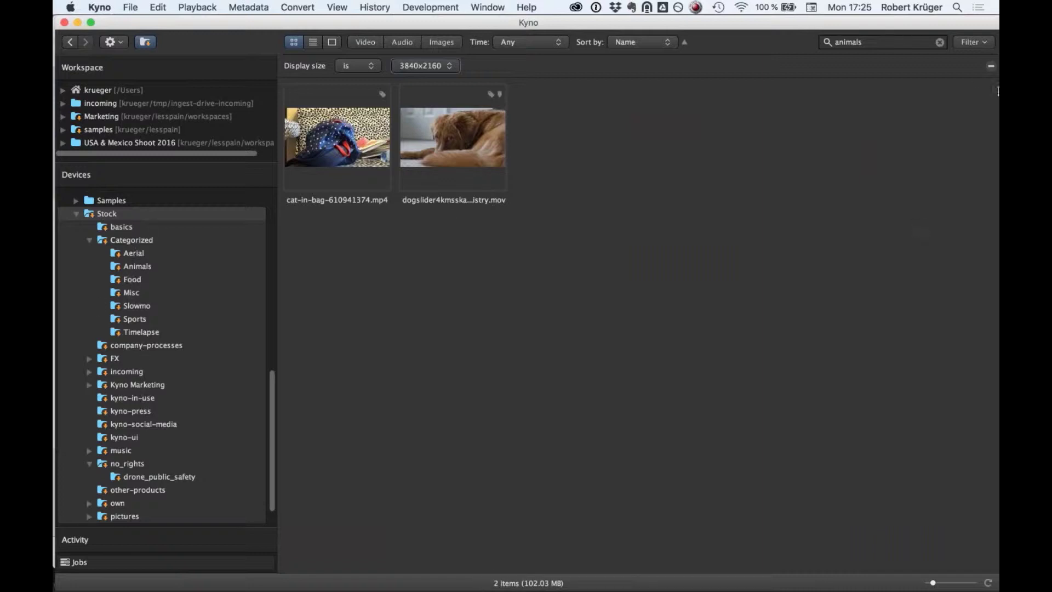
left_click(940, 43)
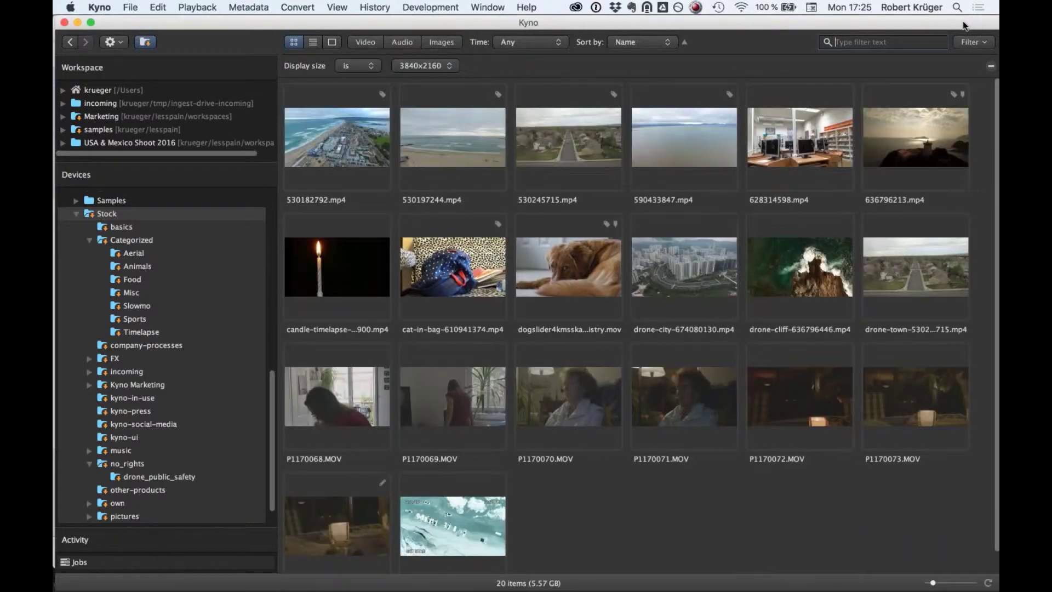
left_click_drag(962, 21, 933, 26)
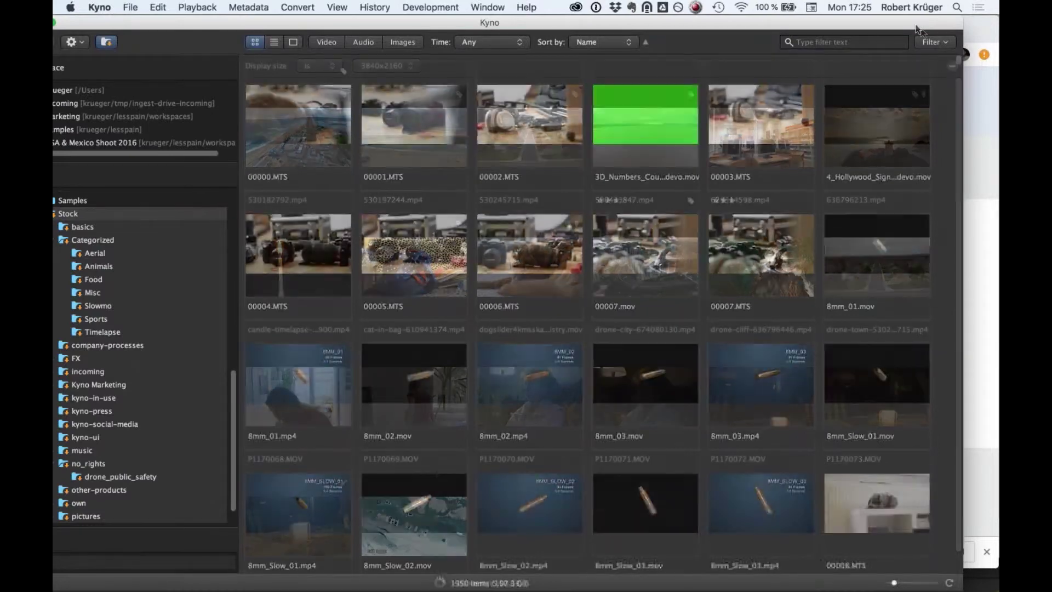
Maximize the window and browse MAVIC-1 footage with subfolders, showing six DJI clips (13.82 GB).
double_click(921, 27)
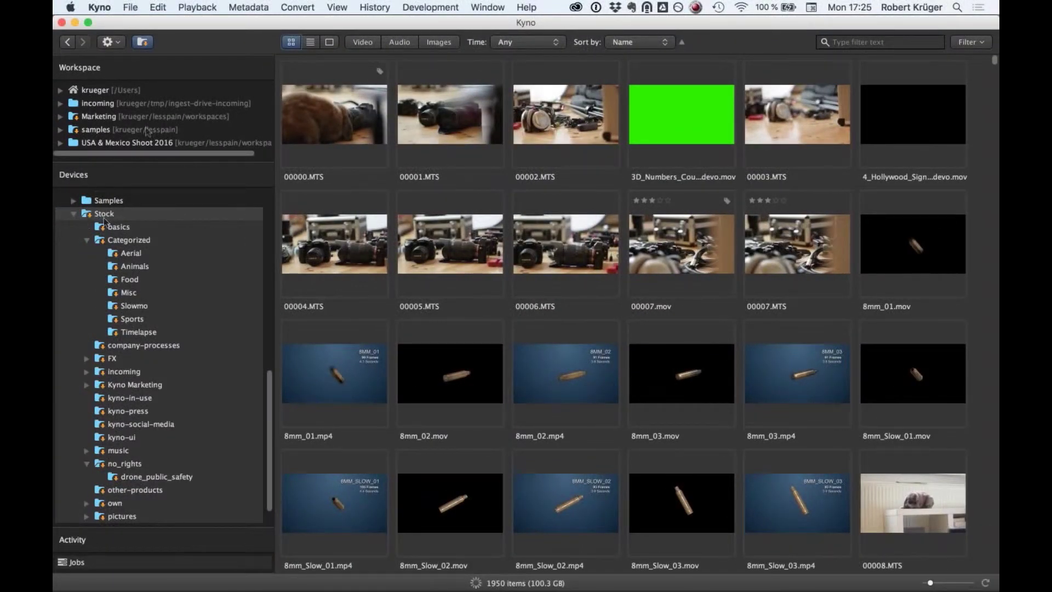
left_click(144, 43)
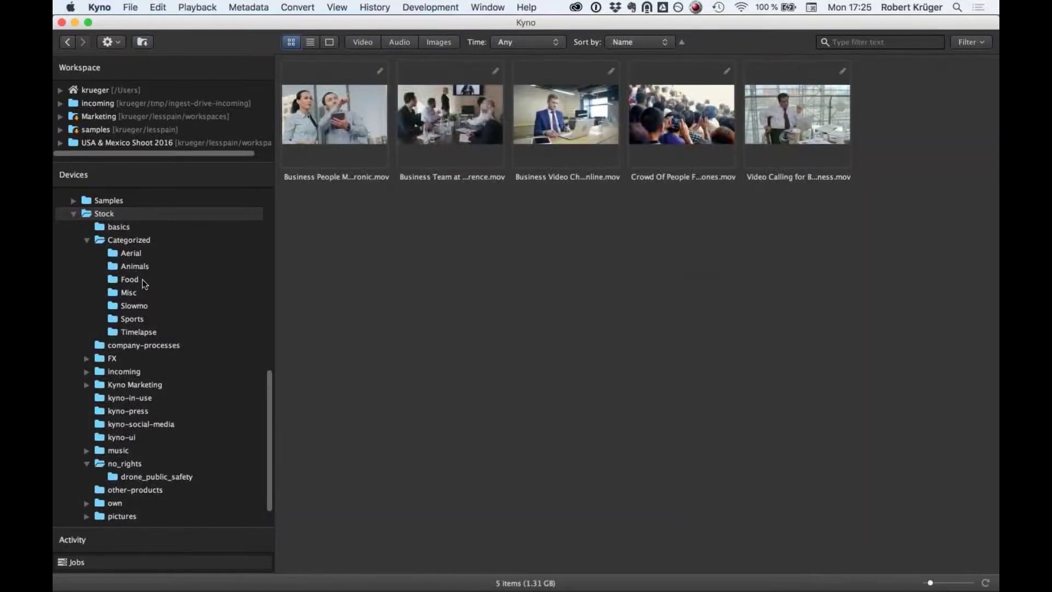
scroll(145, 284, "up", 10)
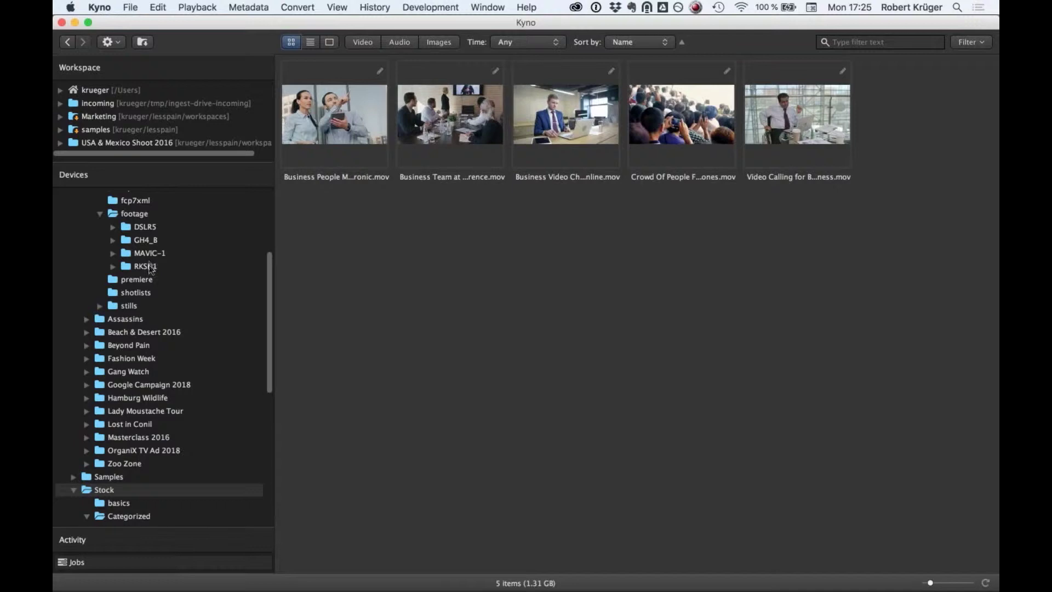
left_click(149, 253)
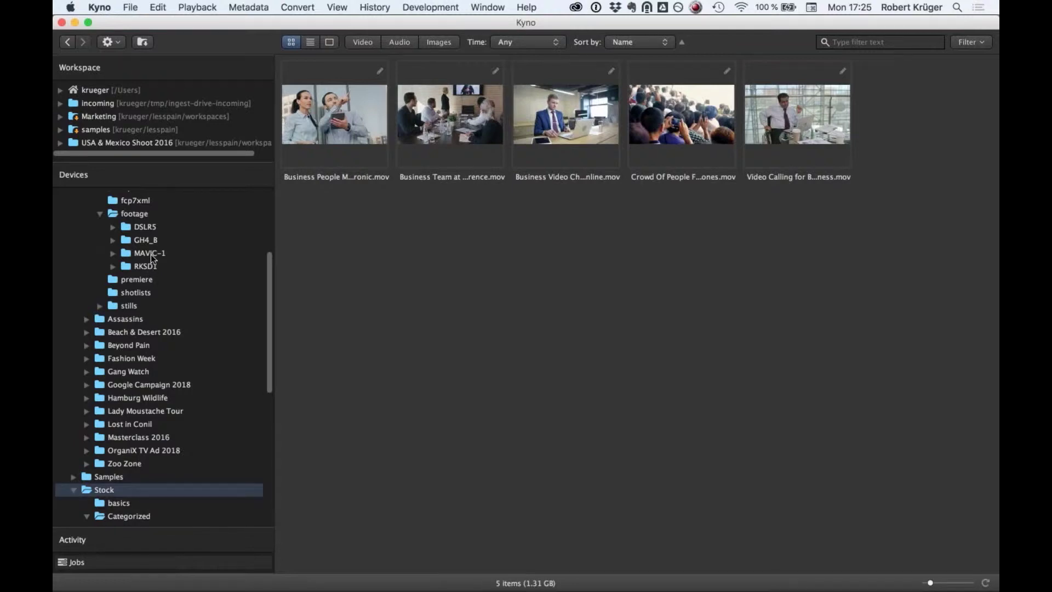
left_click(145, 44)
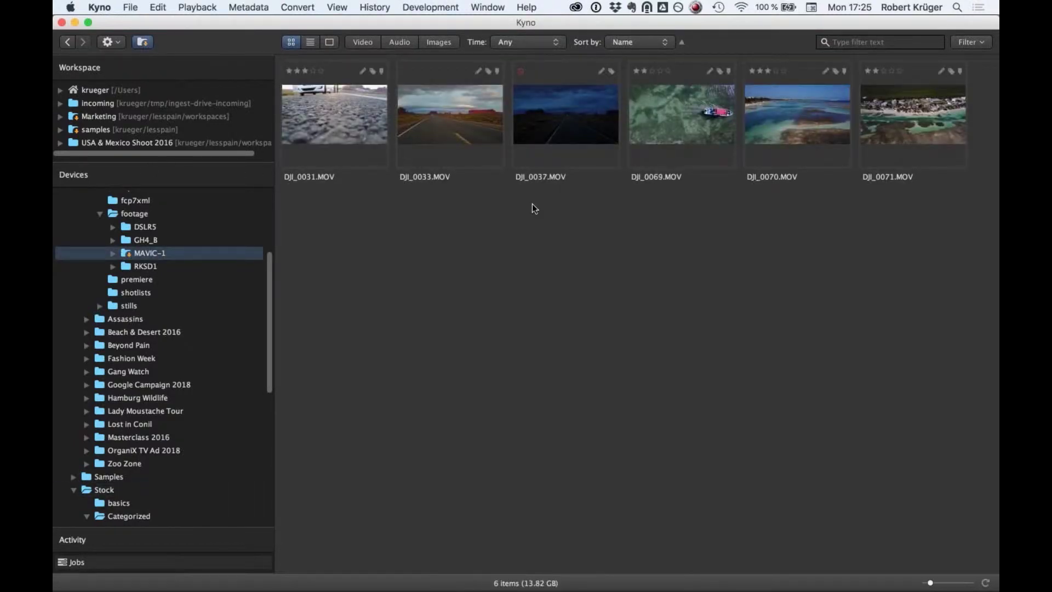
Play DJI_0031.MOV up to the desert road shot at 00:04:13;25, then show its subclips.
double_click(348, 119)
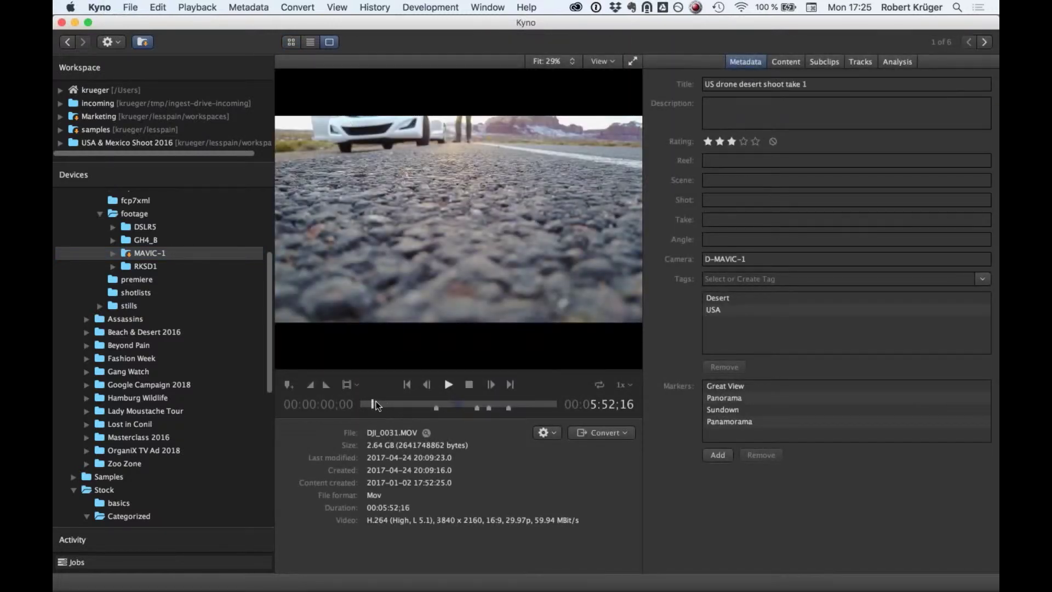
left_click_drag(372, 400, 416, 405)
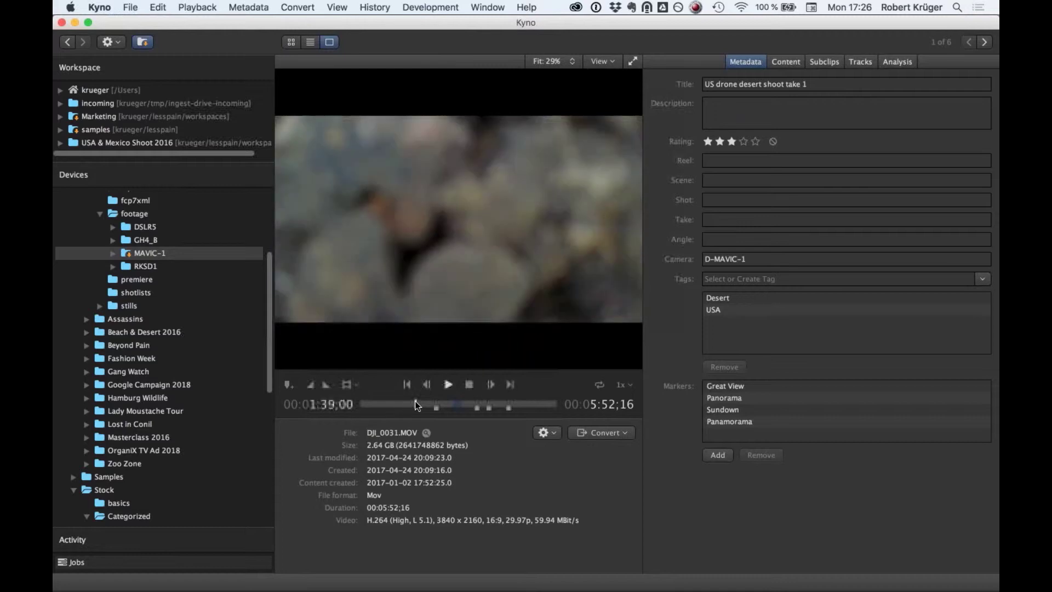
key("space")
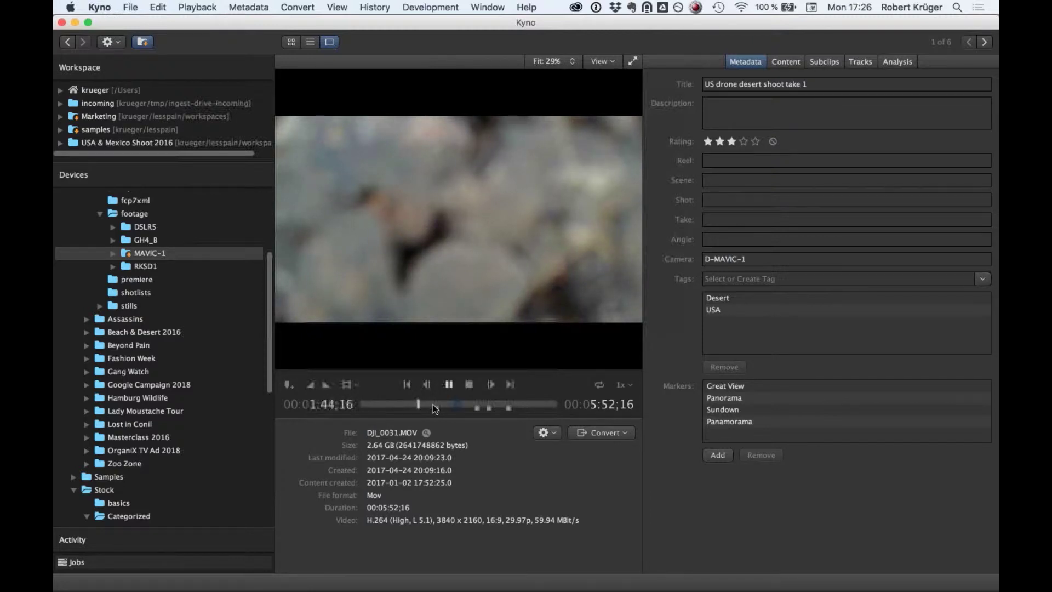
left_click_drag(433, 404, 498, 410)
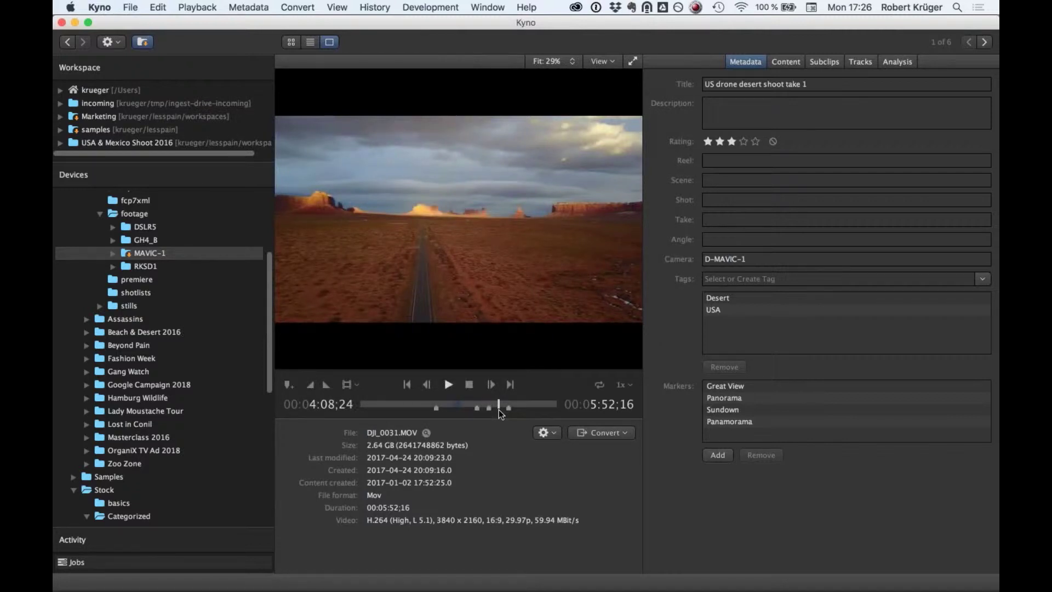
key("space")
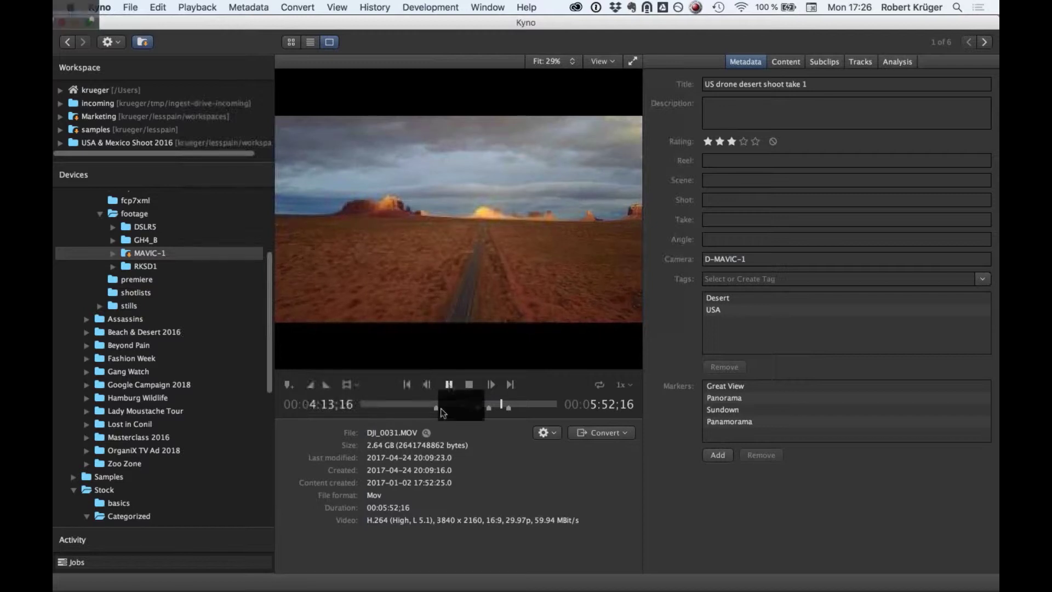
left_click(449, 383)
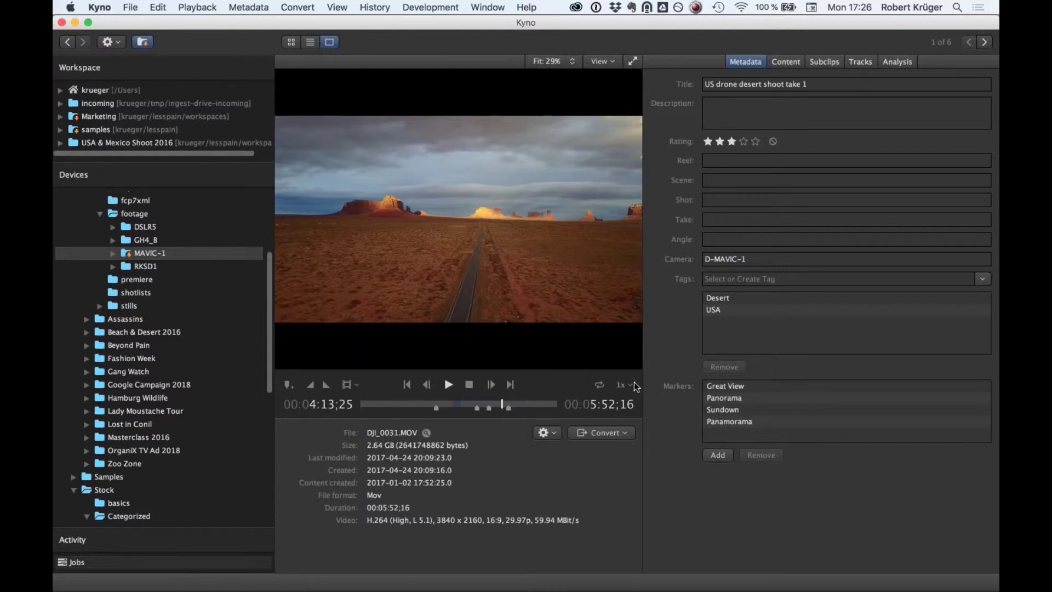
left_click(827, 64)
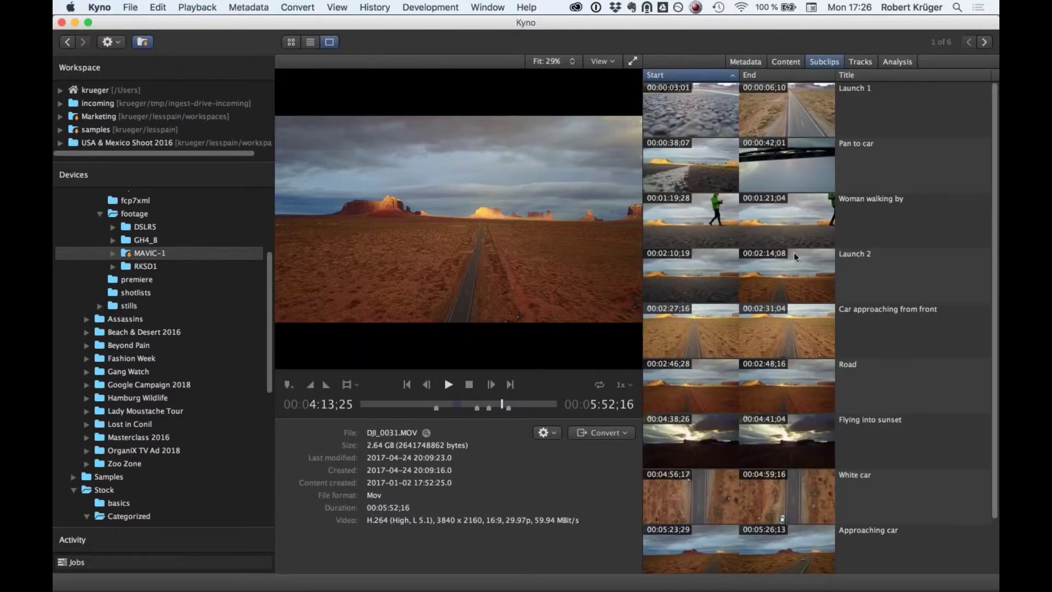
Play the Pan to car, Woman walking by and Car approaching from front subclips, then return to thumbnails.
double_click(866, 157)
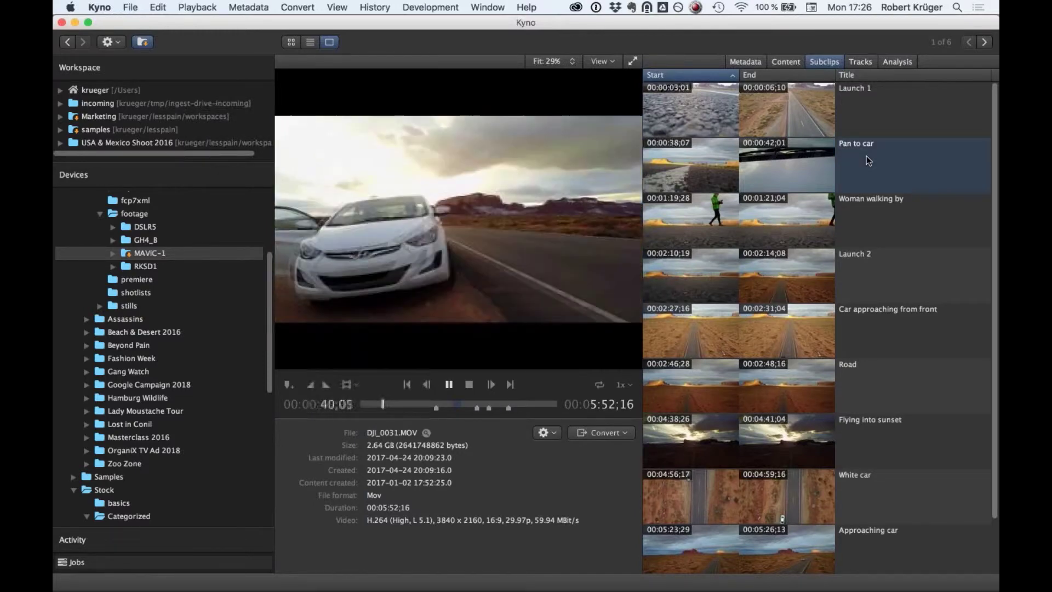
double_click(872, 207)
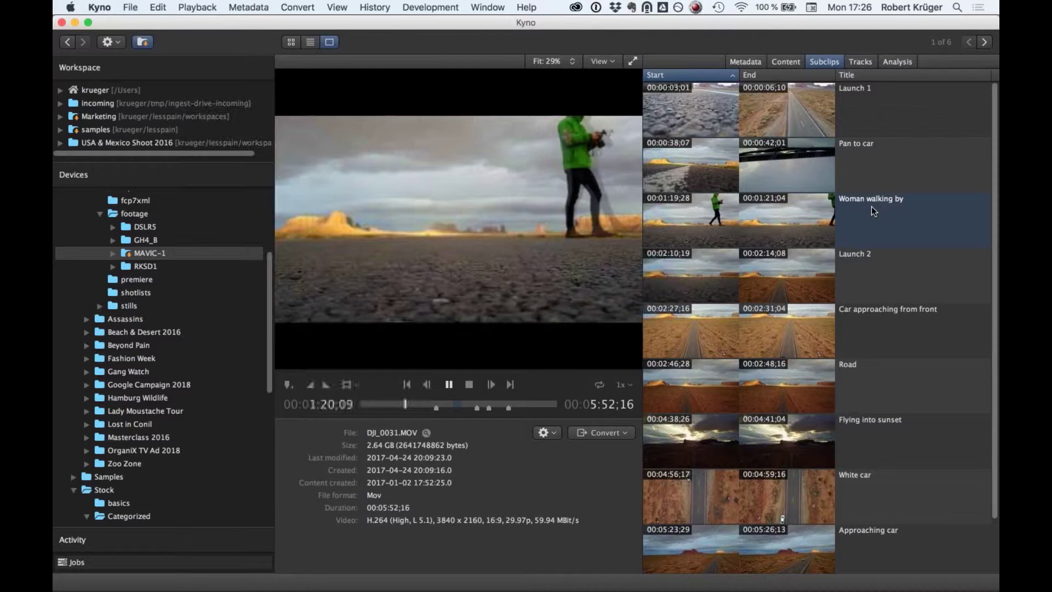
double_click(869, 331)
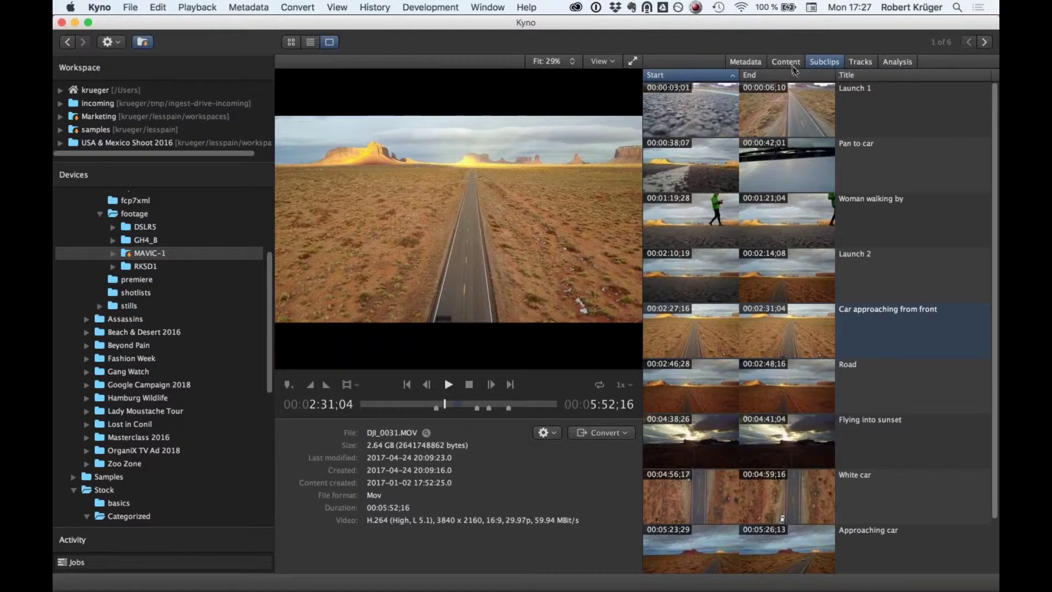
left_click(291, 42)
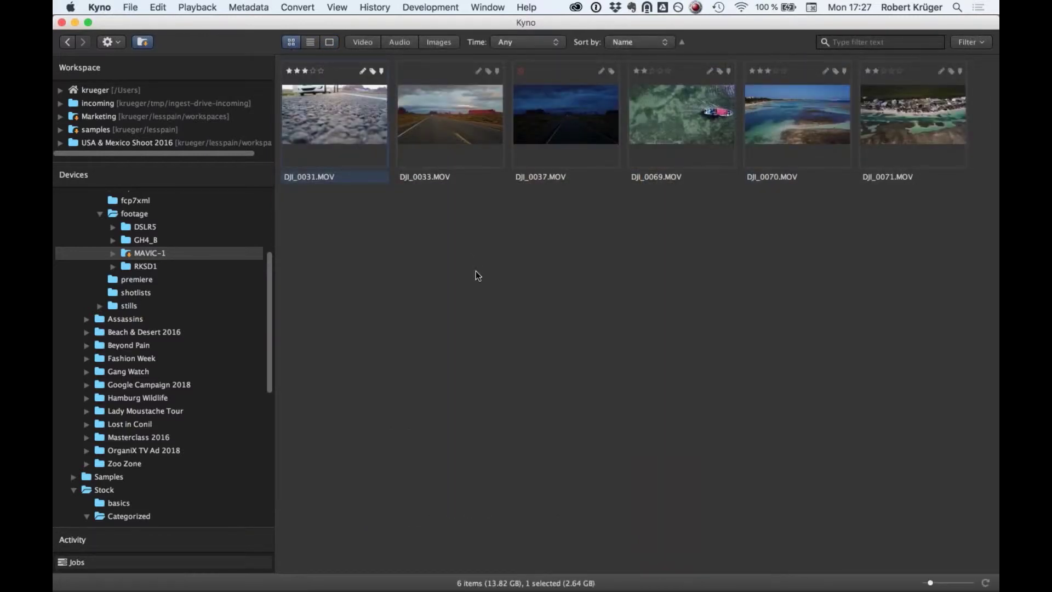
Export all six drone clips to Excel as US Mexico drone shoot shots.xls in shotlists, replacing the existing file.
left_click(440, 130)
left_click(339, 116)
key("cmd+a")
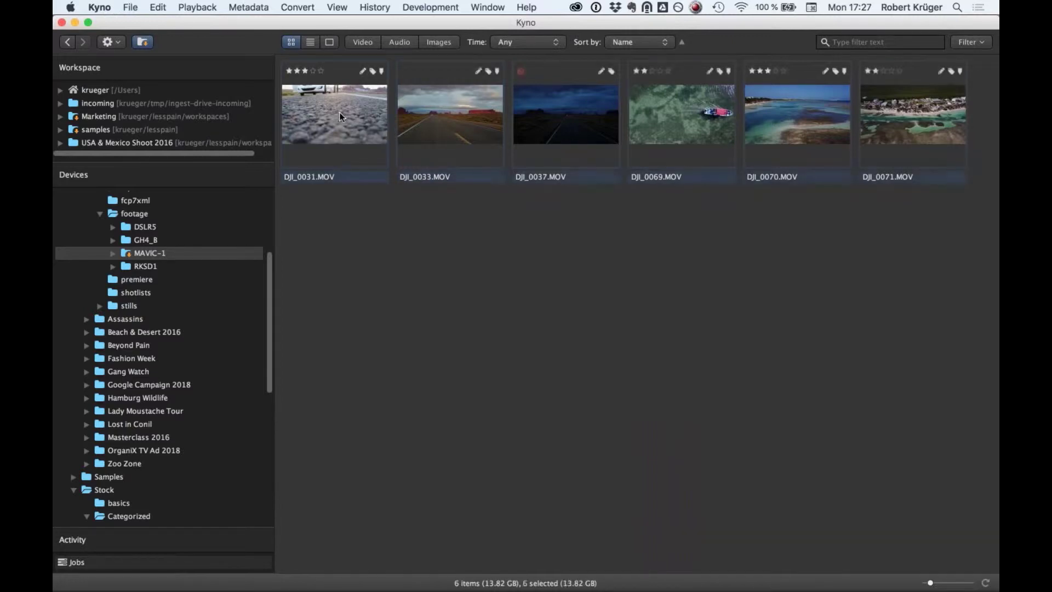
right_click(305, 106)
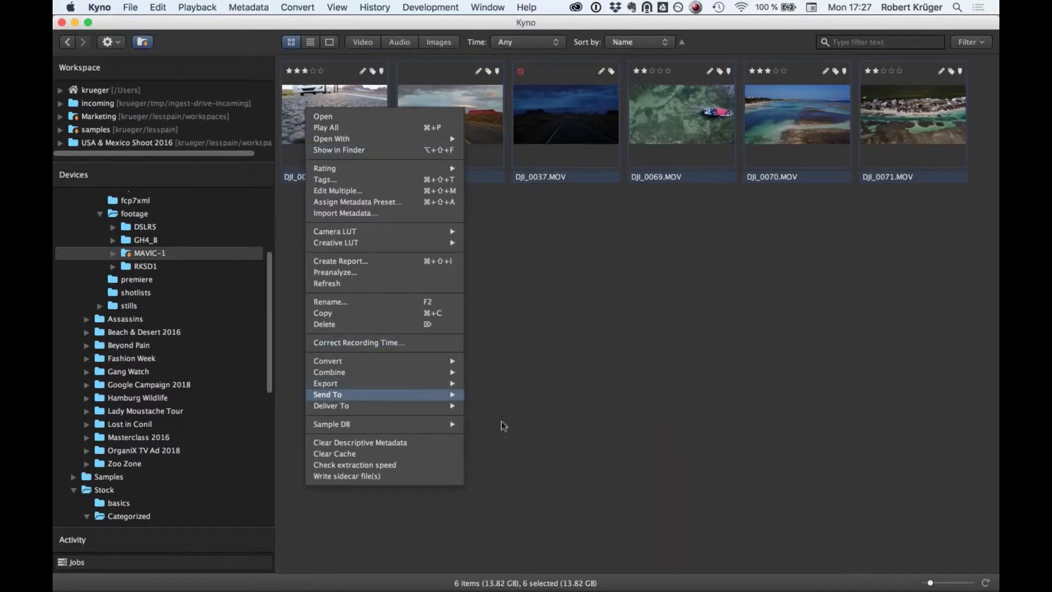
mouse_move(439, 383)
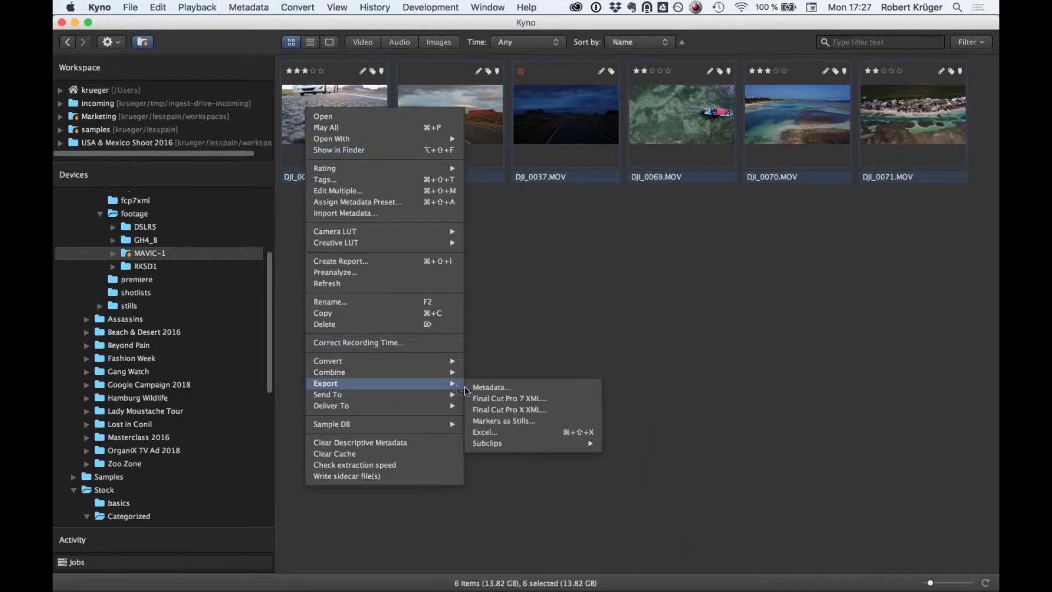
left_click(506, 436)
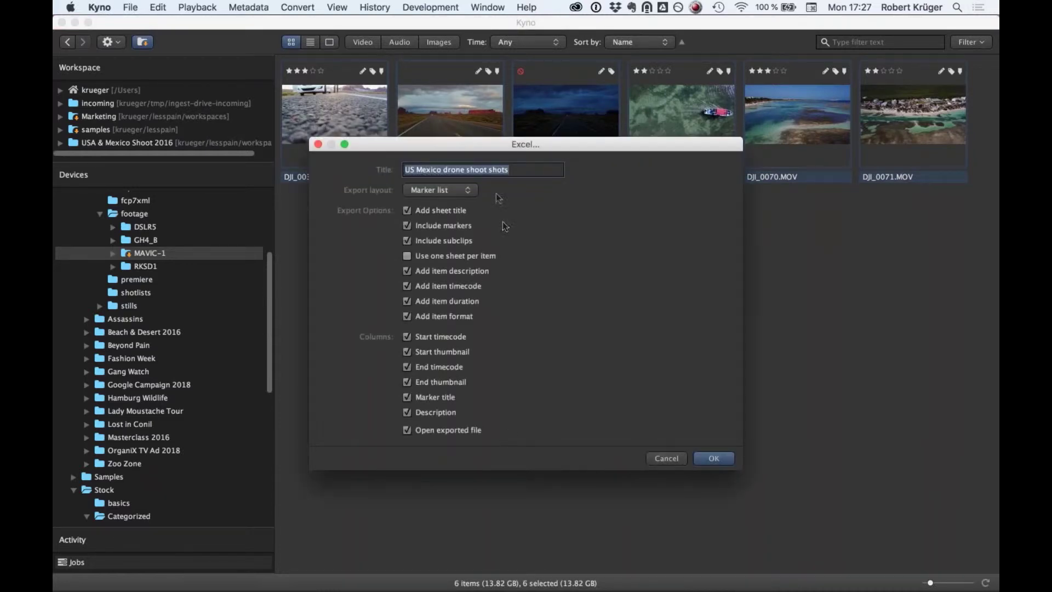
left_click(714, 459)
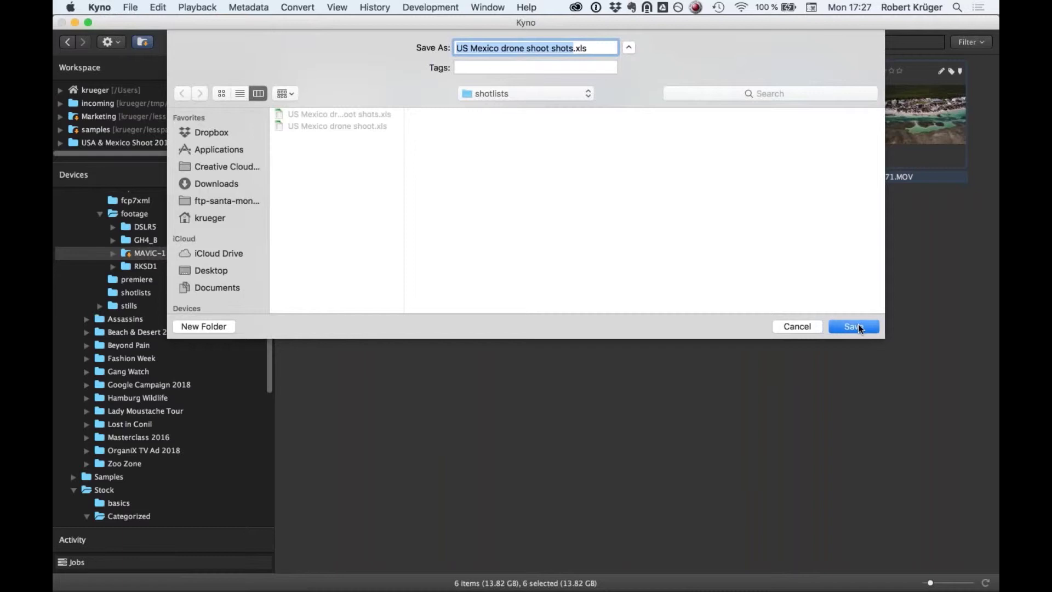
left_click(857, 326)
left_click(637, 109)
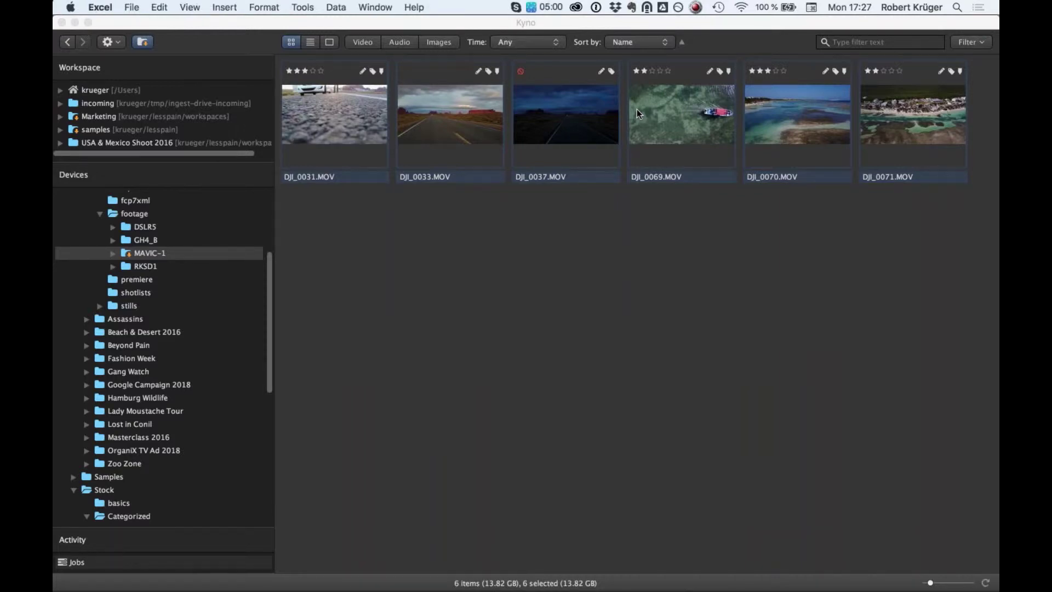
left_click_drag(552, 312, 697, 506)
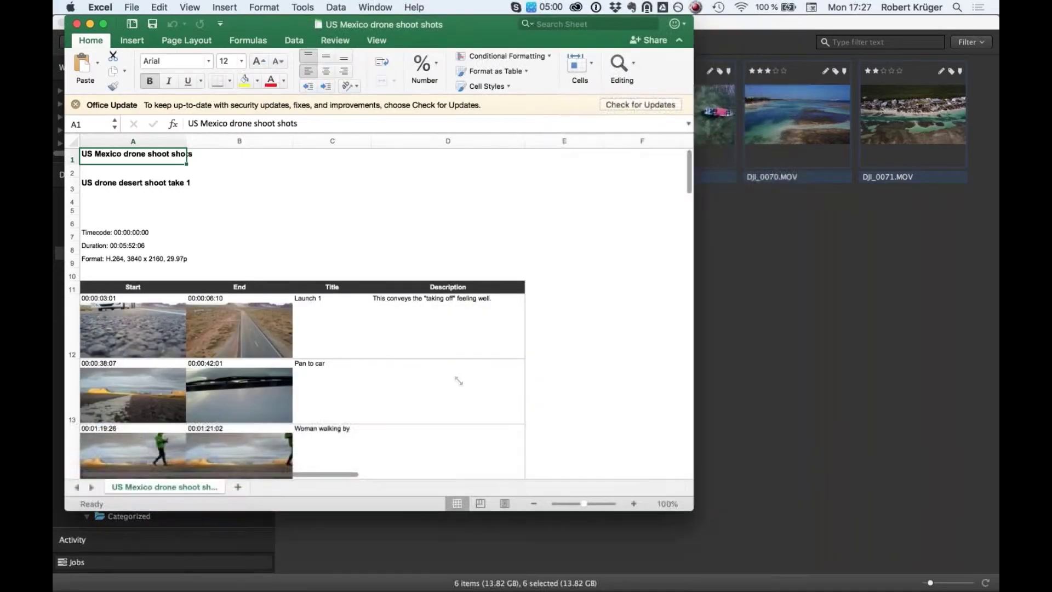
scroll(301, 312, "down", 10)
scroll(296, 314, "down", 15)
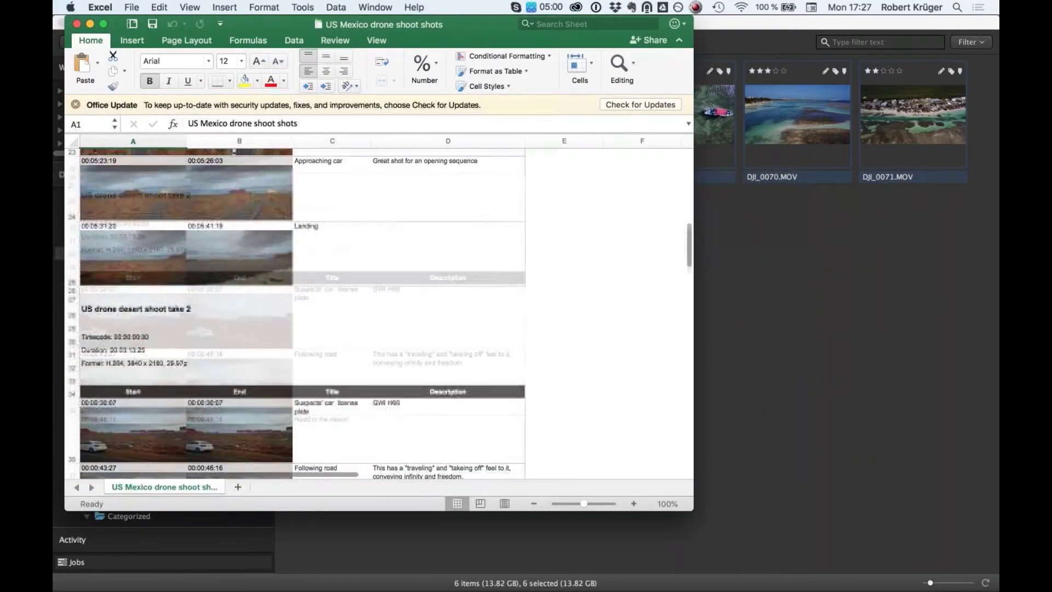
scroll(296, 315, "down", 15)
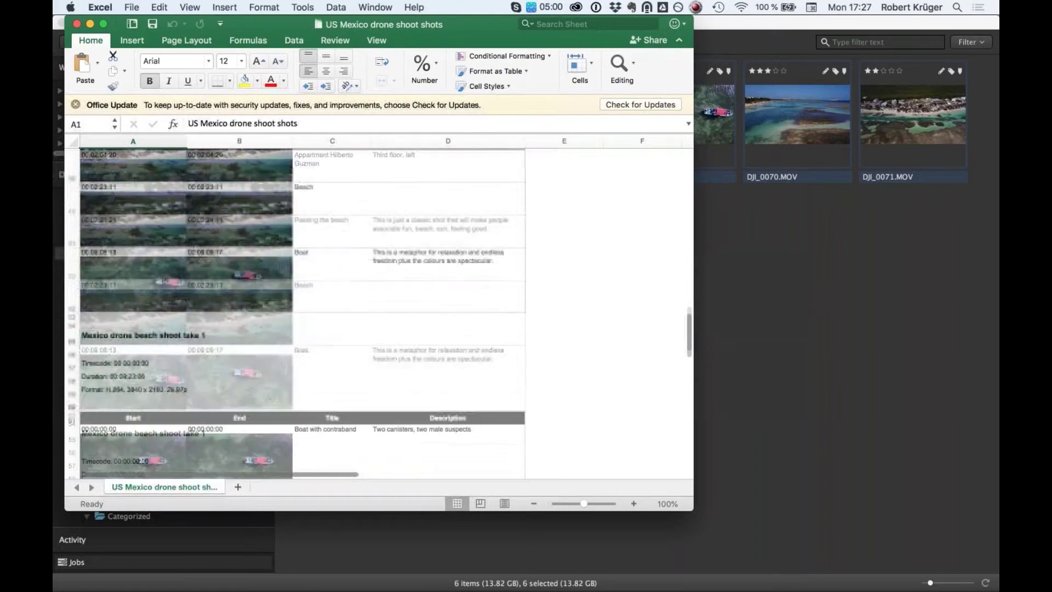
scroll(296, 312, "down", 5)
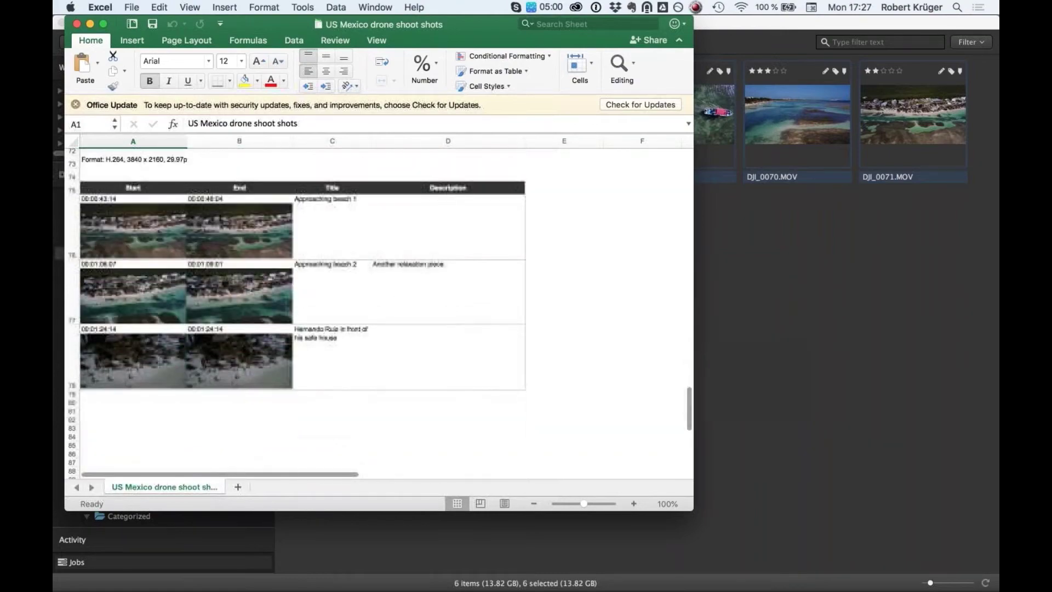
scroll(296, 313, "up", 20)
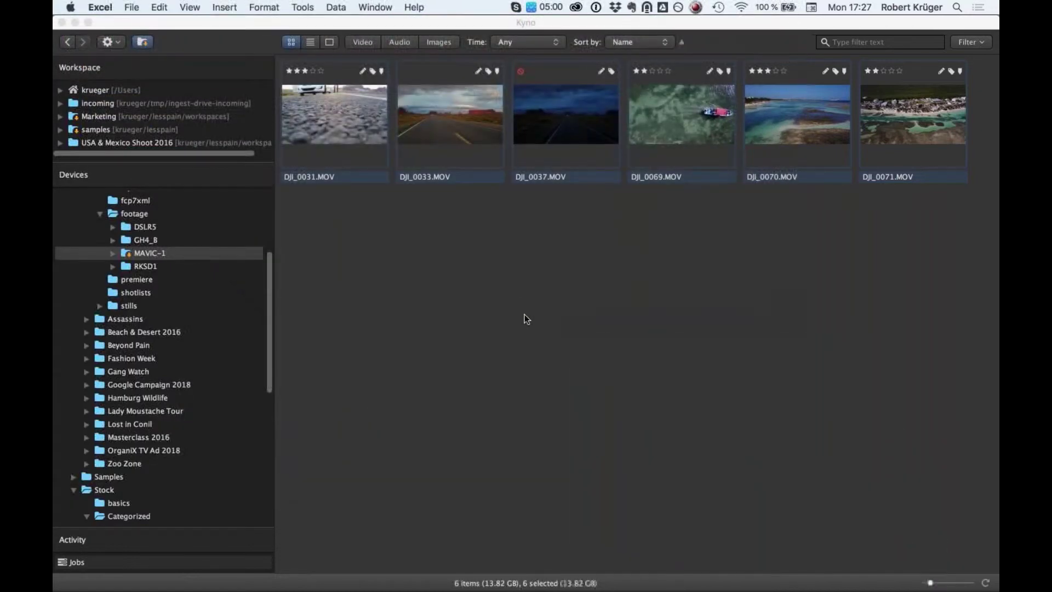
Send the six clips to Adobe Premiere Pro CC 2018 into bin Drone USA & Mexico, subclips as markers.
right_click(319, 113)
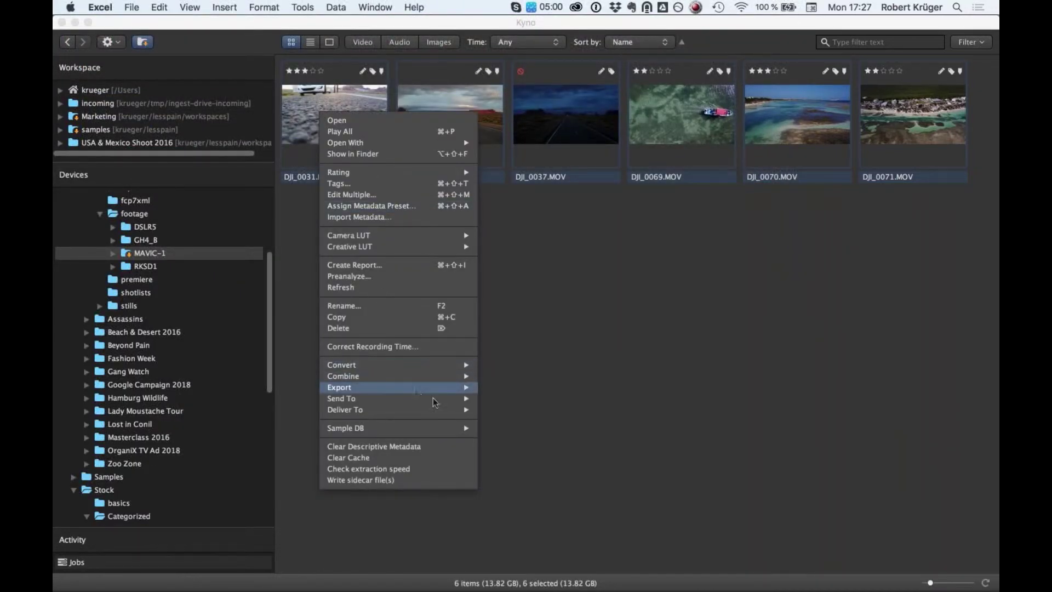
mouse_move(440, 402)
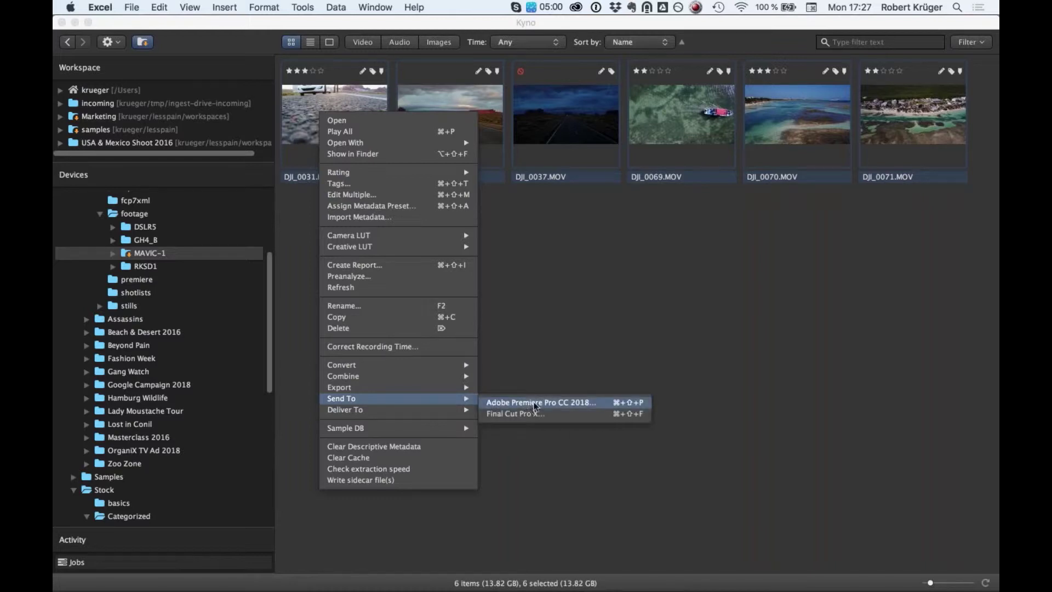
left_click(535, 403)
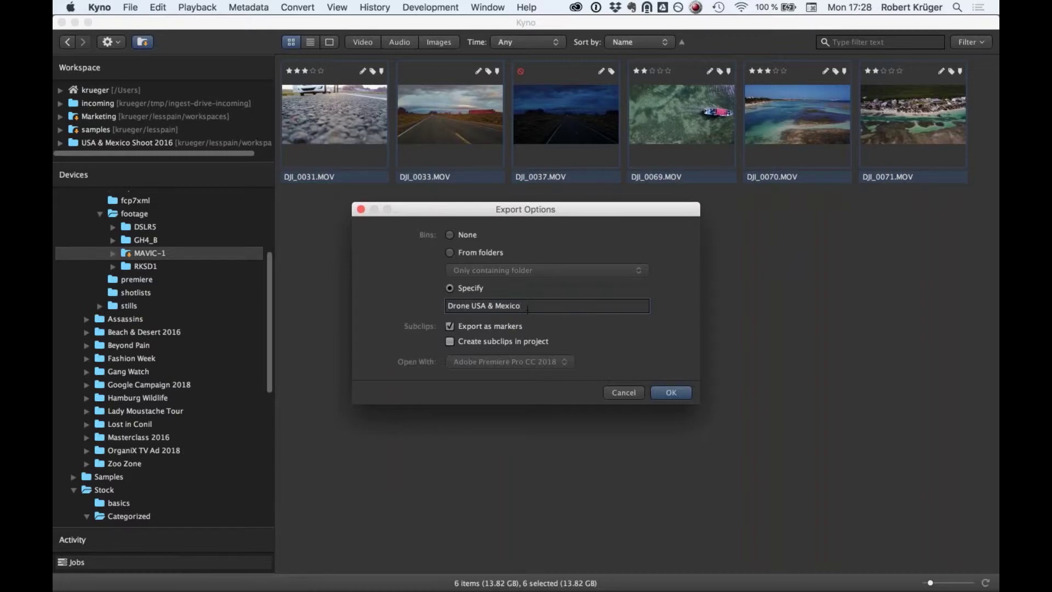
left_click(672, 393)
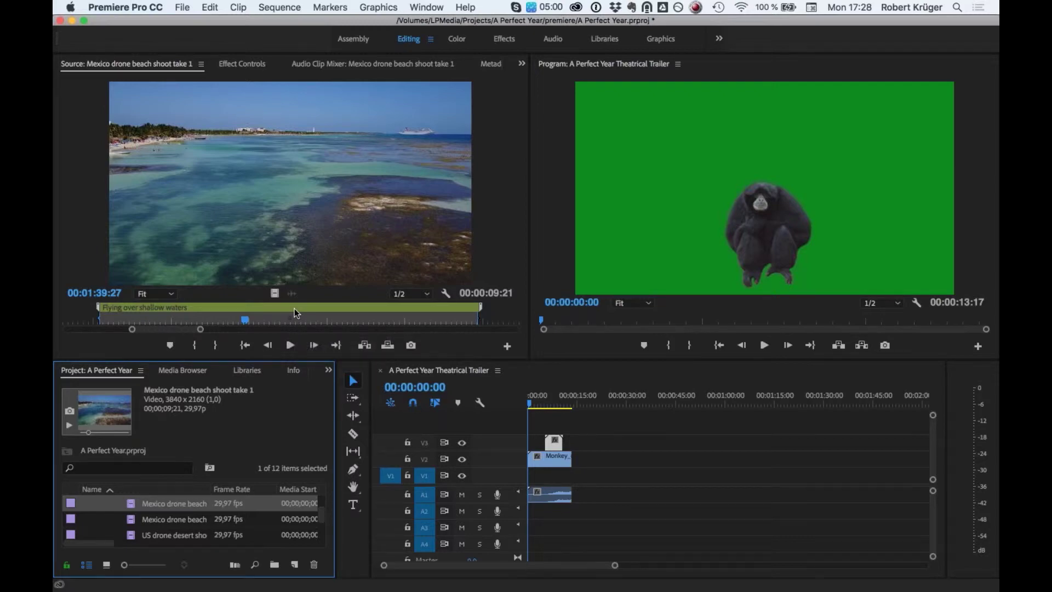
Minimize Premiere Pro so Kyno's six-clip MAVIC-1 grid is showing again.
left_click(71, 21)
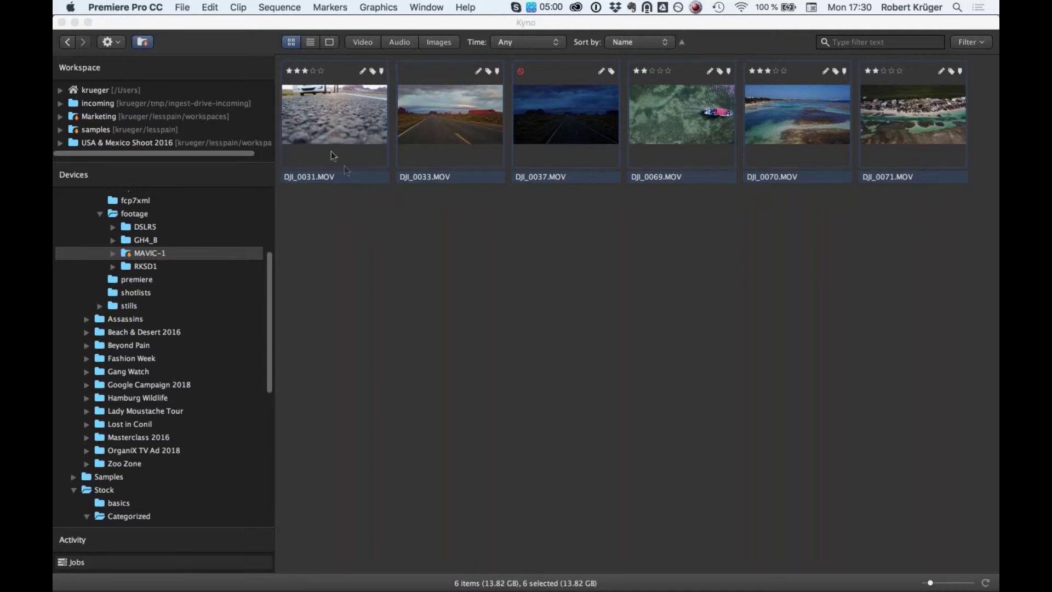
right_click(307, 107)
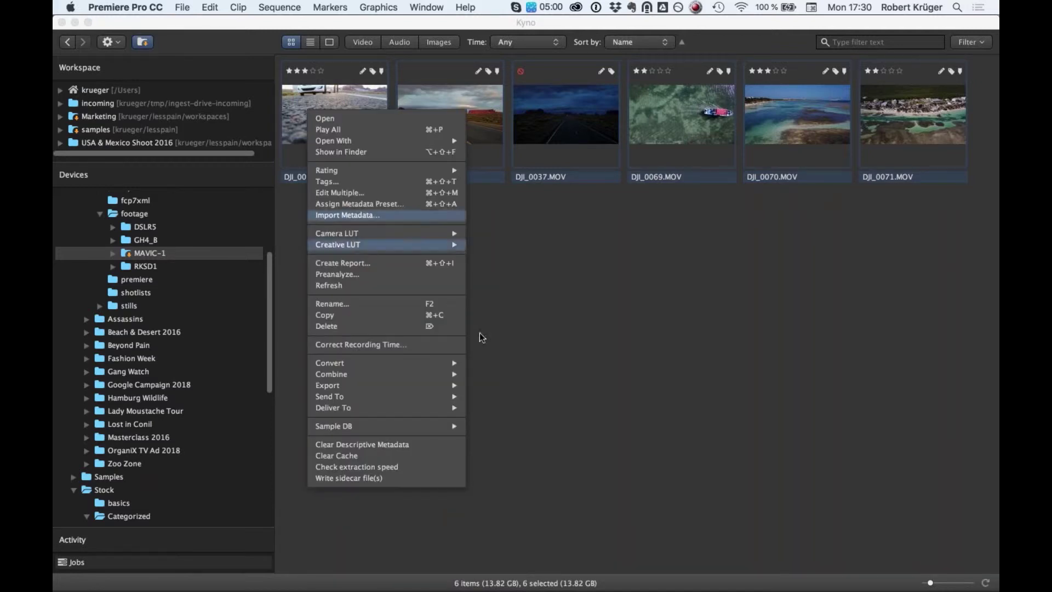
mouse_move(450, 363)
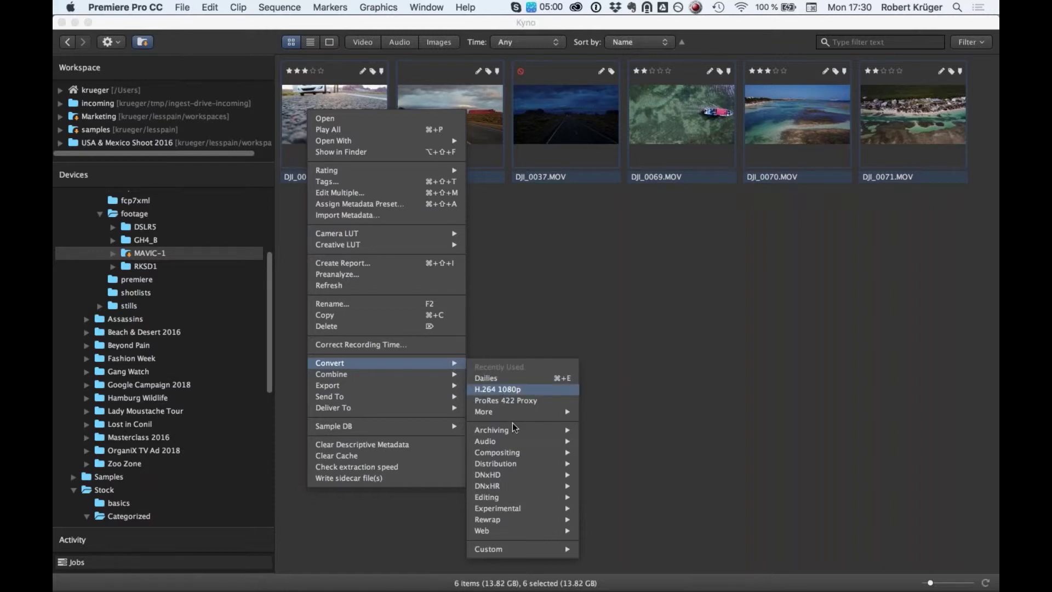
mouse_move(560, 477)
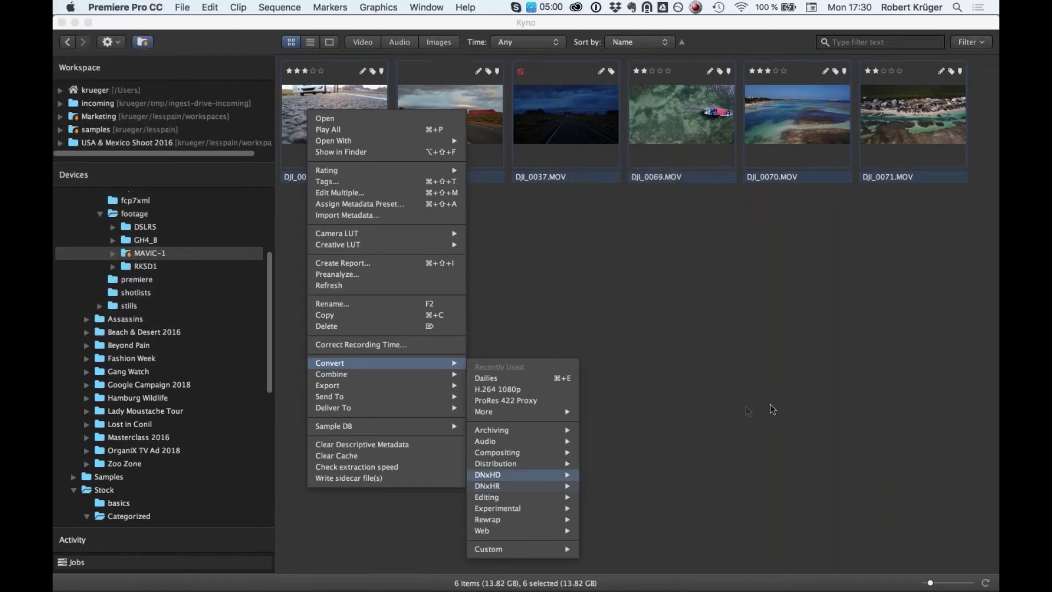
left_click(624, 236)
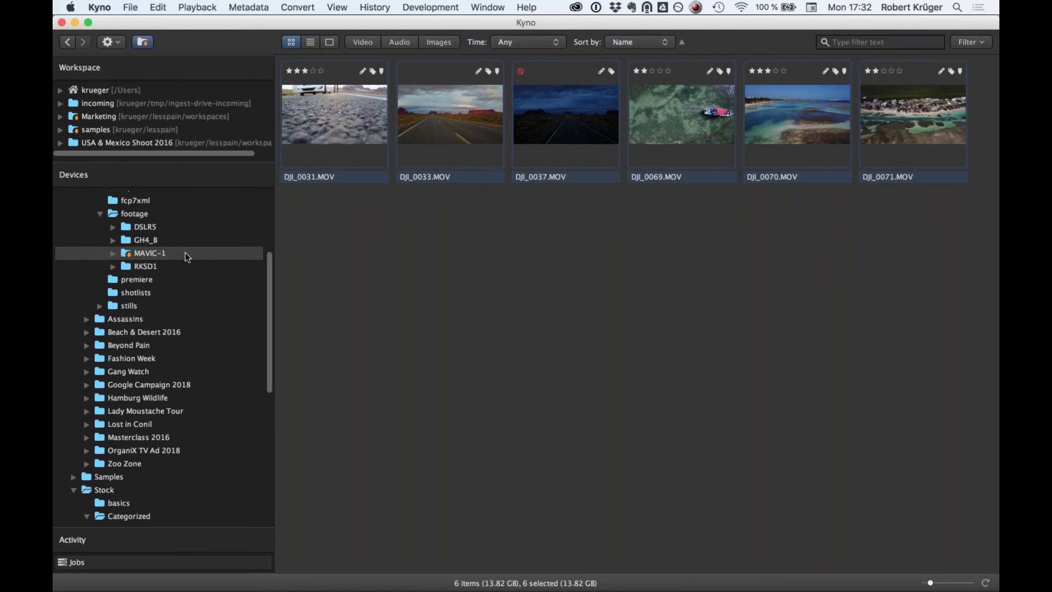
scroll(187, 257, "up", 5)
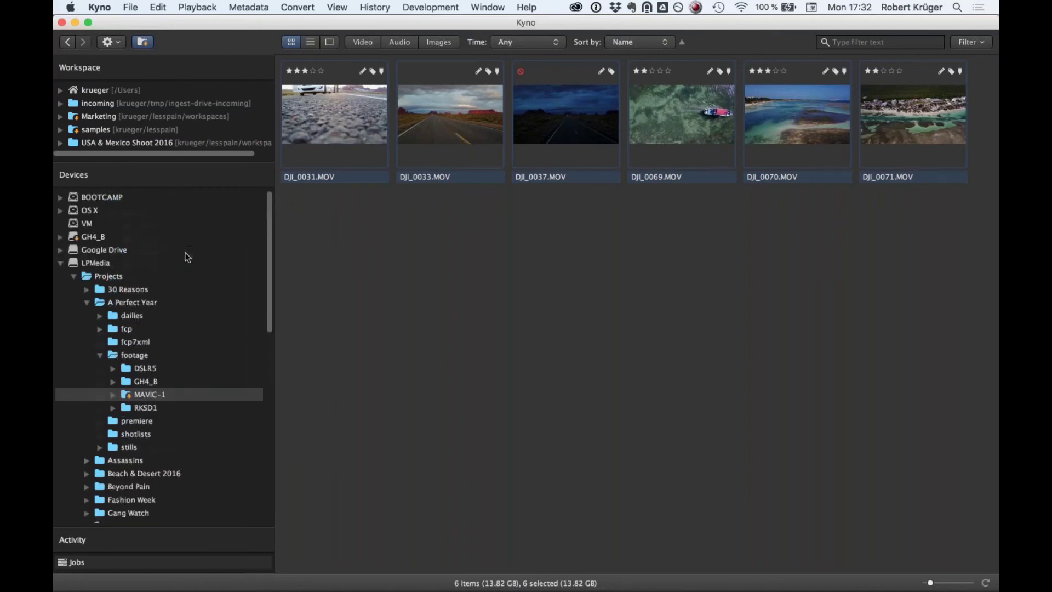
Browse LPMedia's Projects folder with all subfolders included, listing 1465 clips totalling 230.47 GB.
left_click(122, 280)
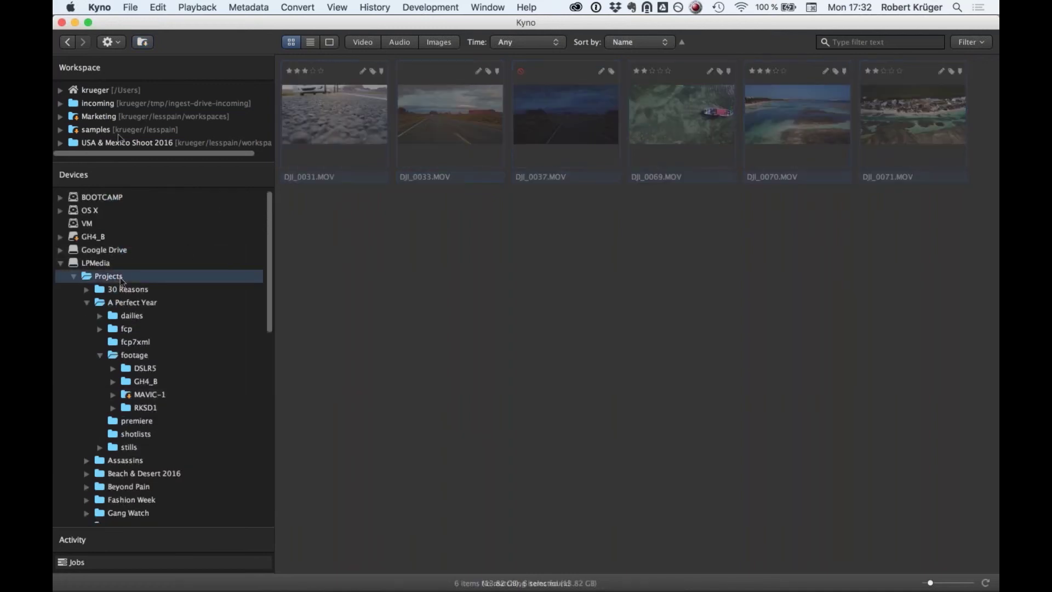
left_click(143, 43)
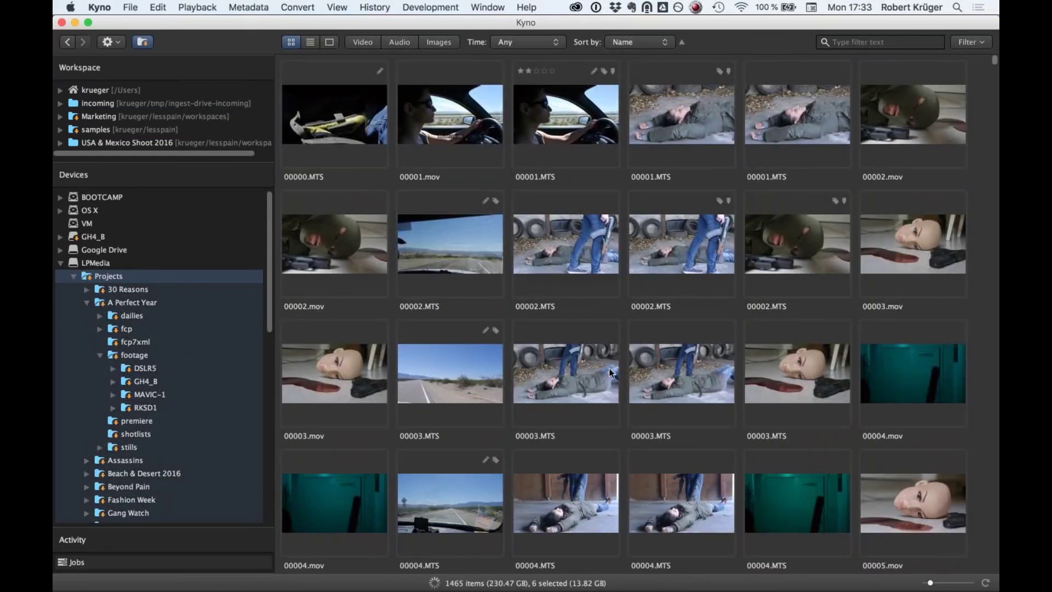
scroll(612, 373, "down", 3)
scroll(612, 373, "down", 5)
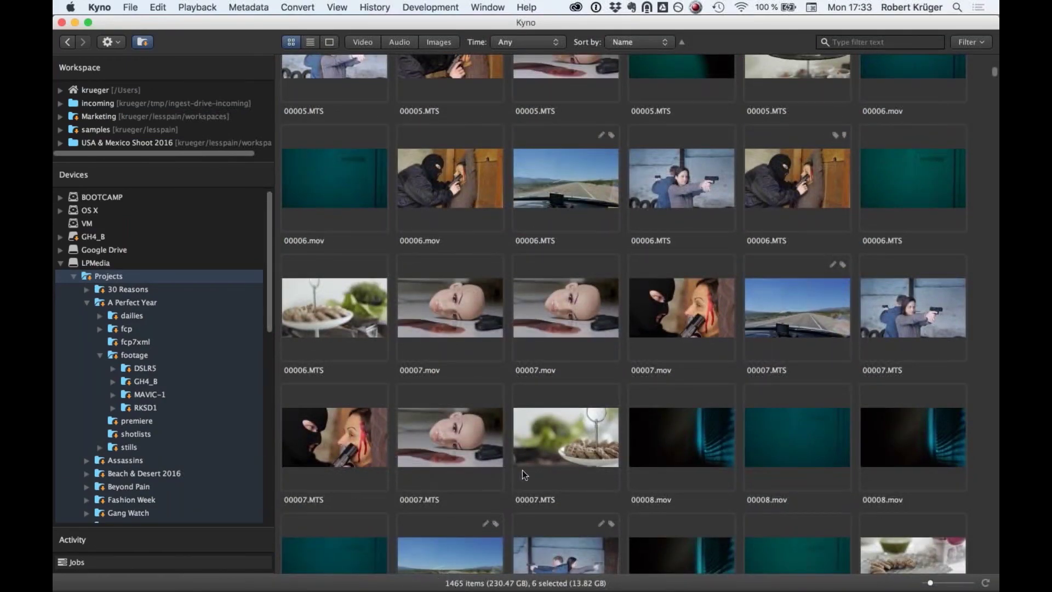
scroll(584, 358, "up", 5)
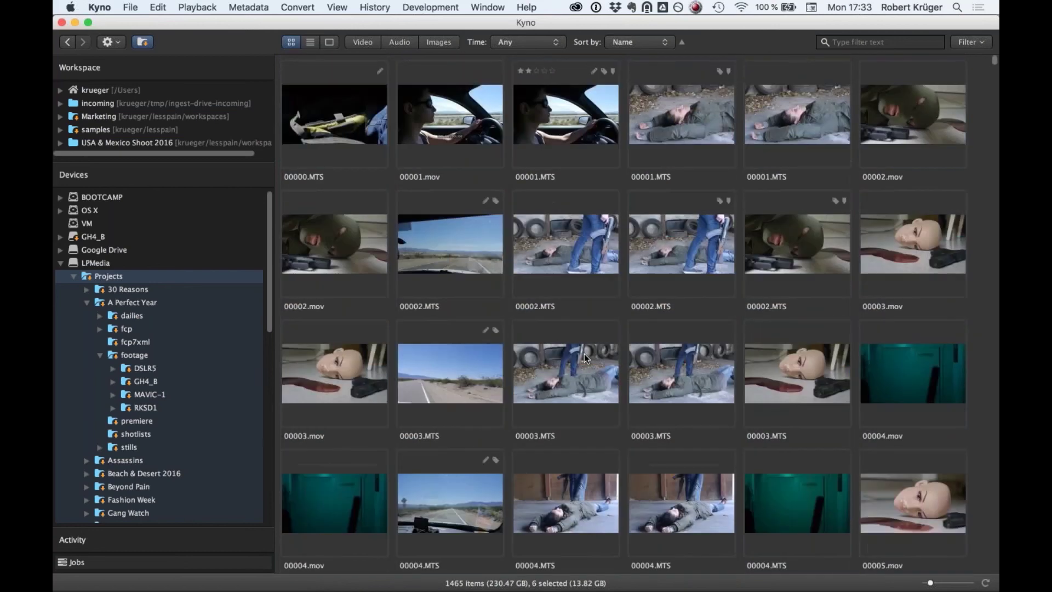